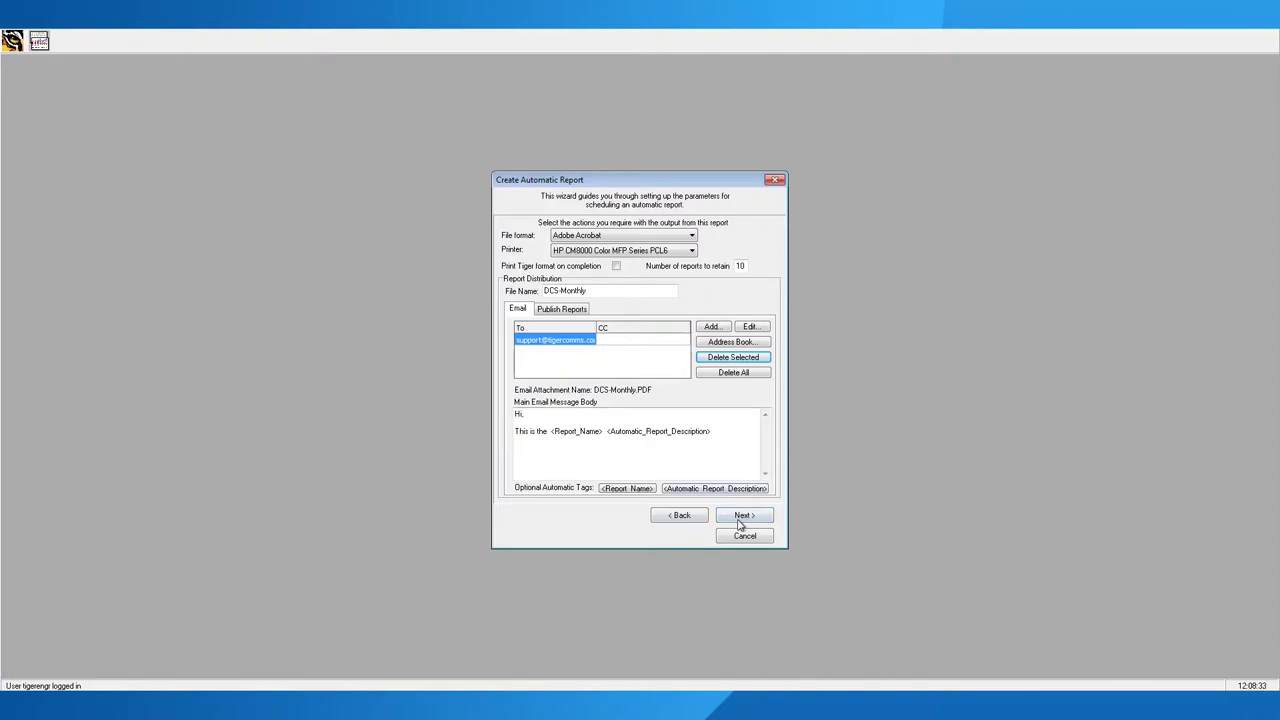
Advance from the DCS-Monthly Acrobat email output settings to the frequency step
left_click(740, 518)
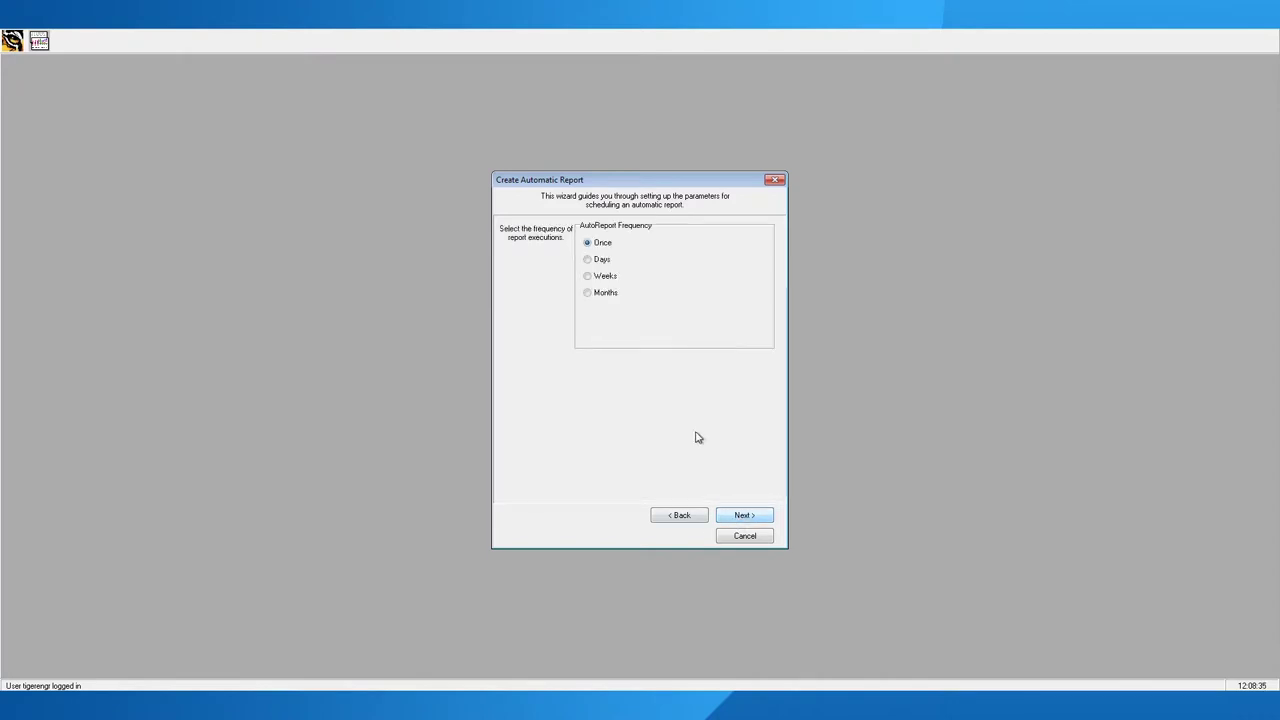
Schedule the report to run every 1 month on the 1st day, starting at 00:30
left_click(601, 262)
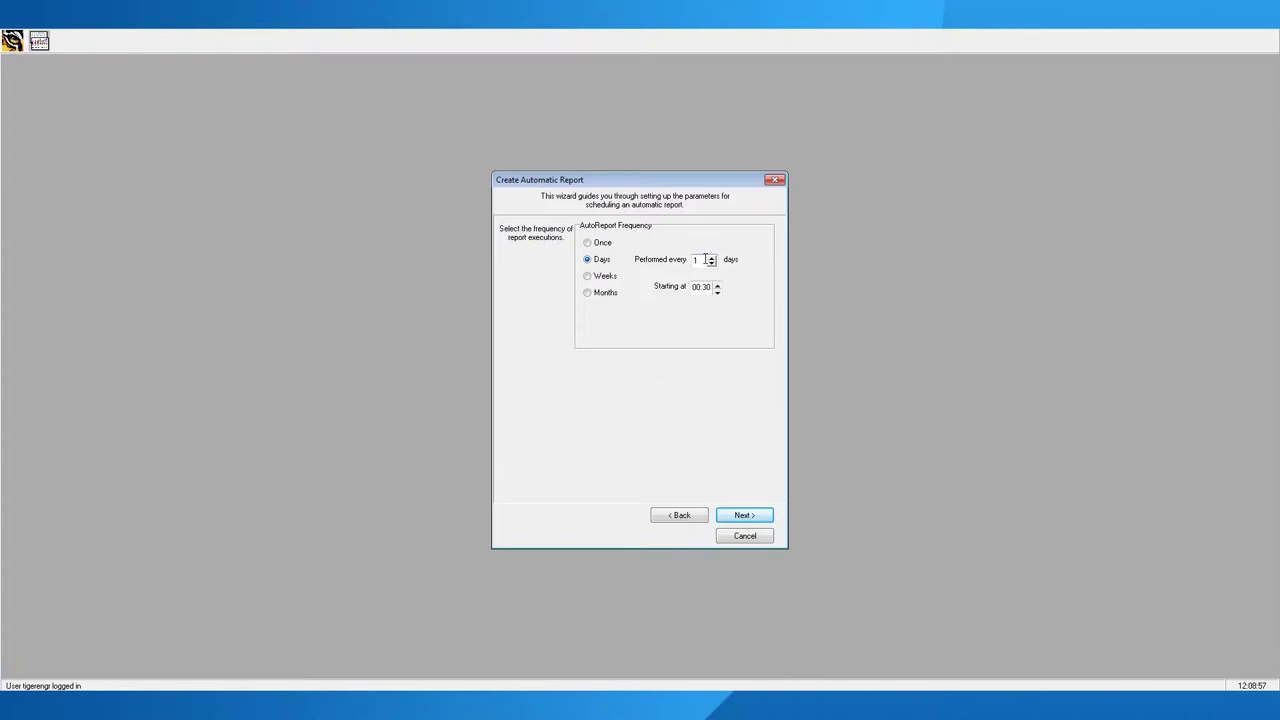
left_click(607, 277)
left_click(728, 302)
left_click(728, 303)
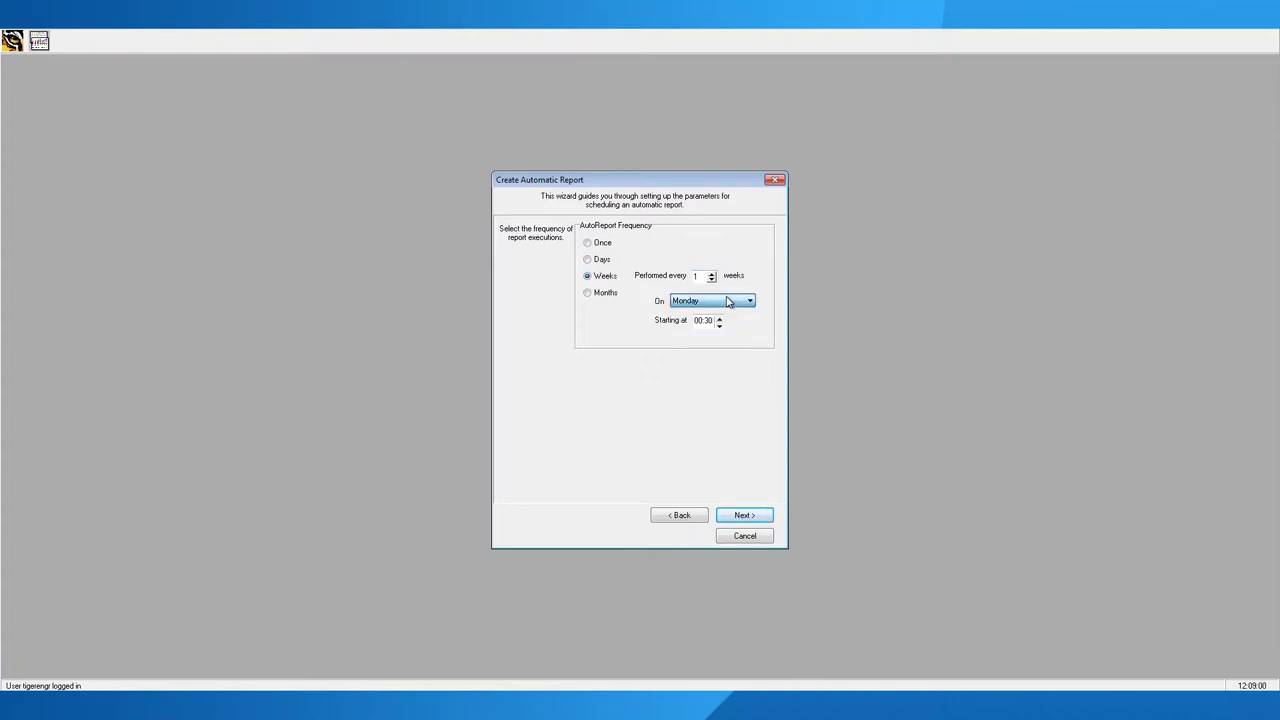
left_click(703, 320)
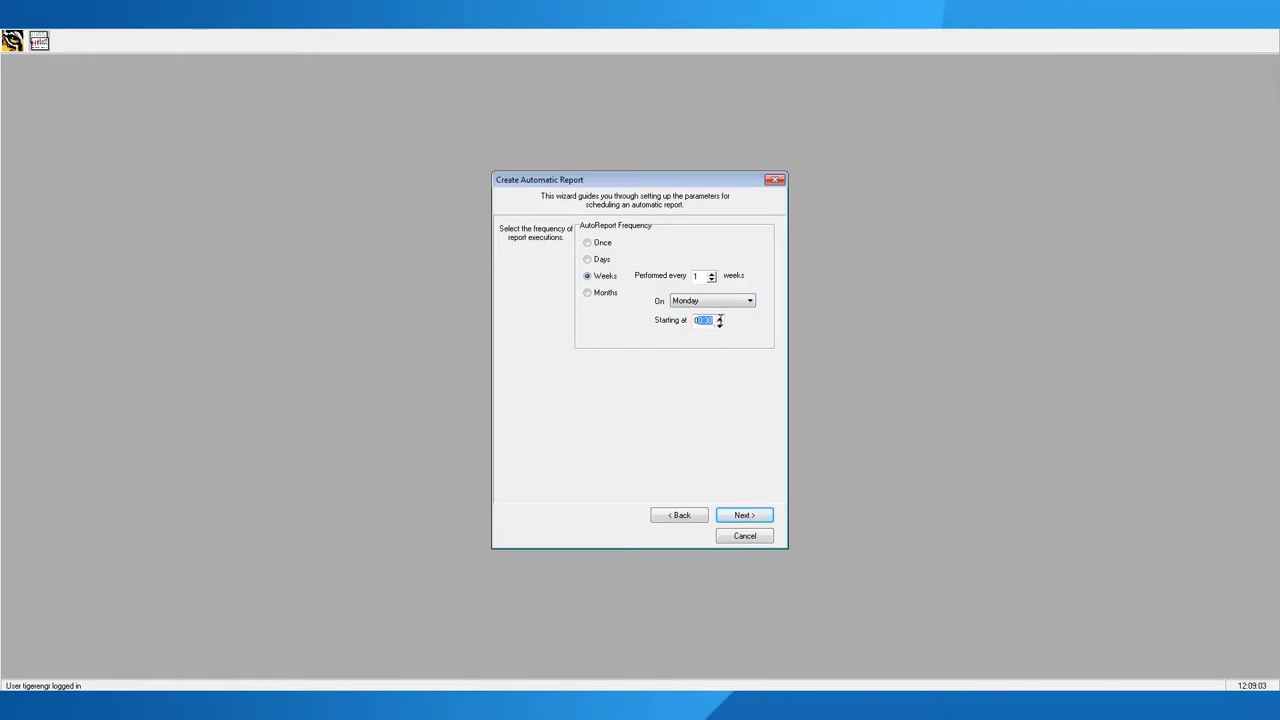
left_click(604, 294)
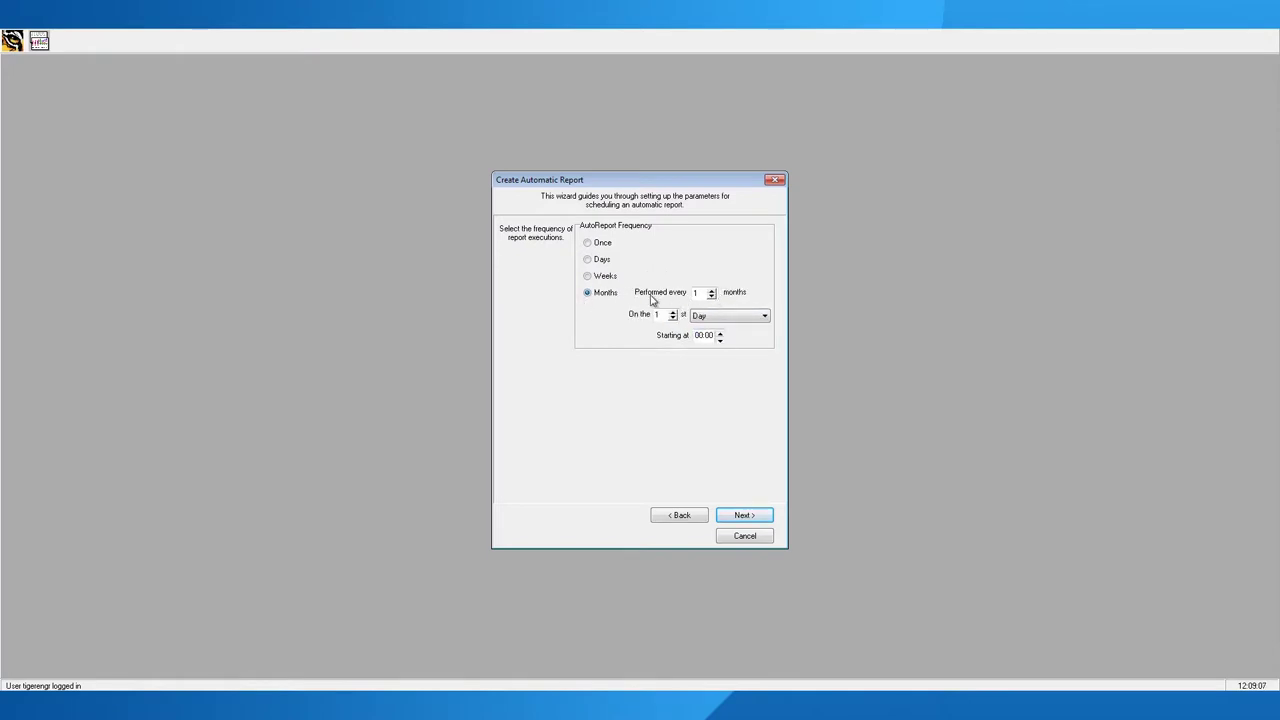
left_click(726, 317)
left_click(711, 335)
type("30")
left_click(745, 516)
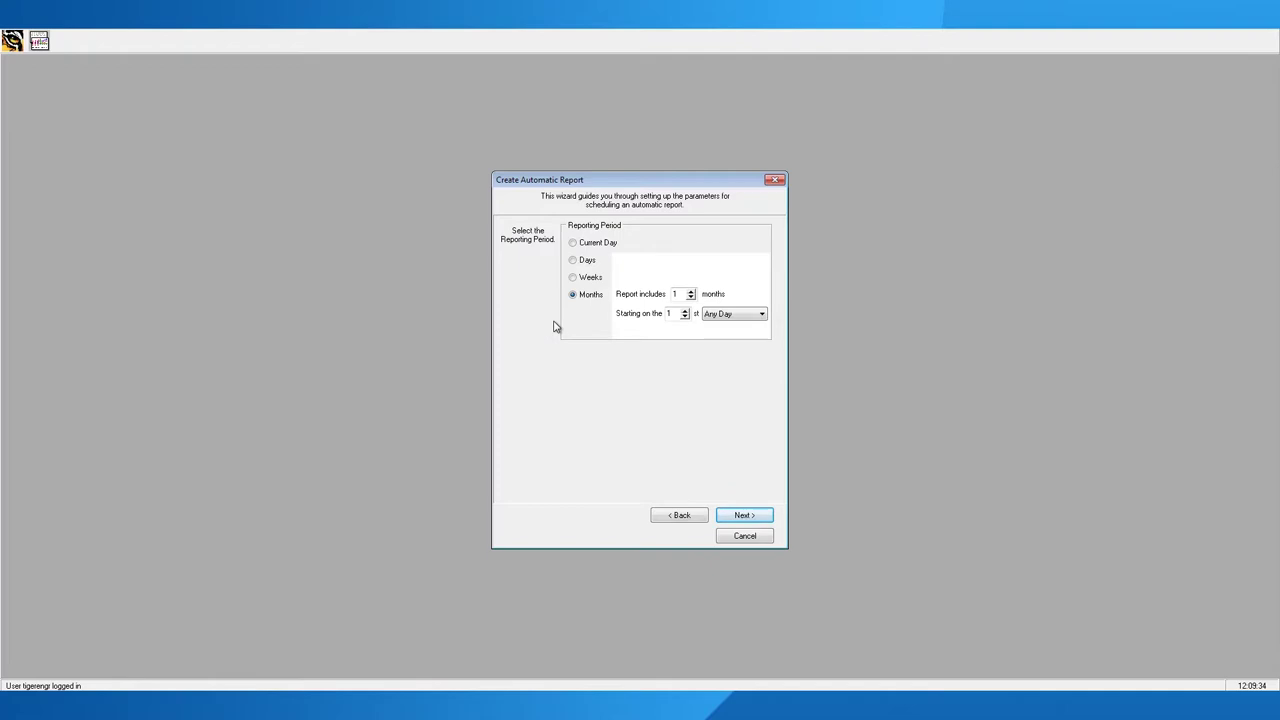
Choose a Months reporting period that includes 1 month
left_click(573, 243)
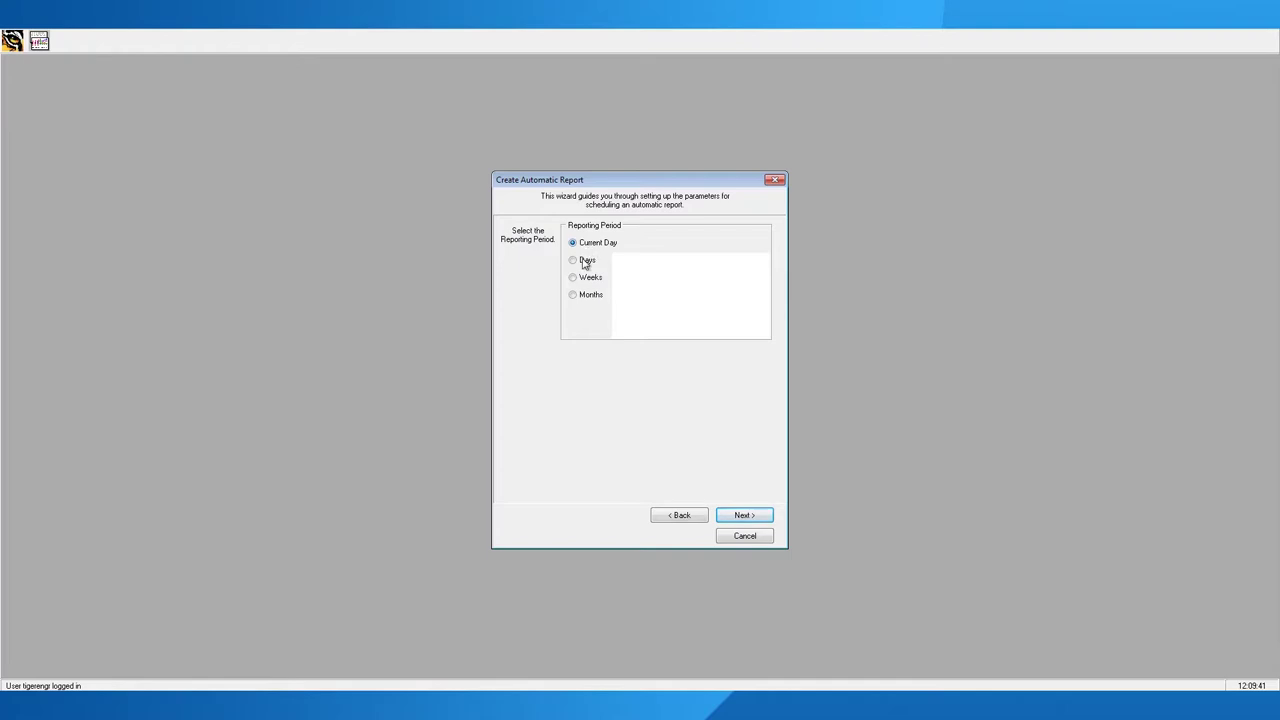
left_click(578, 261)
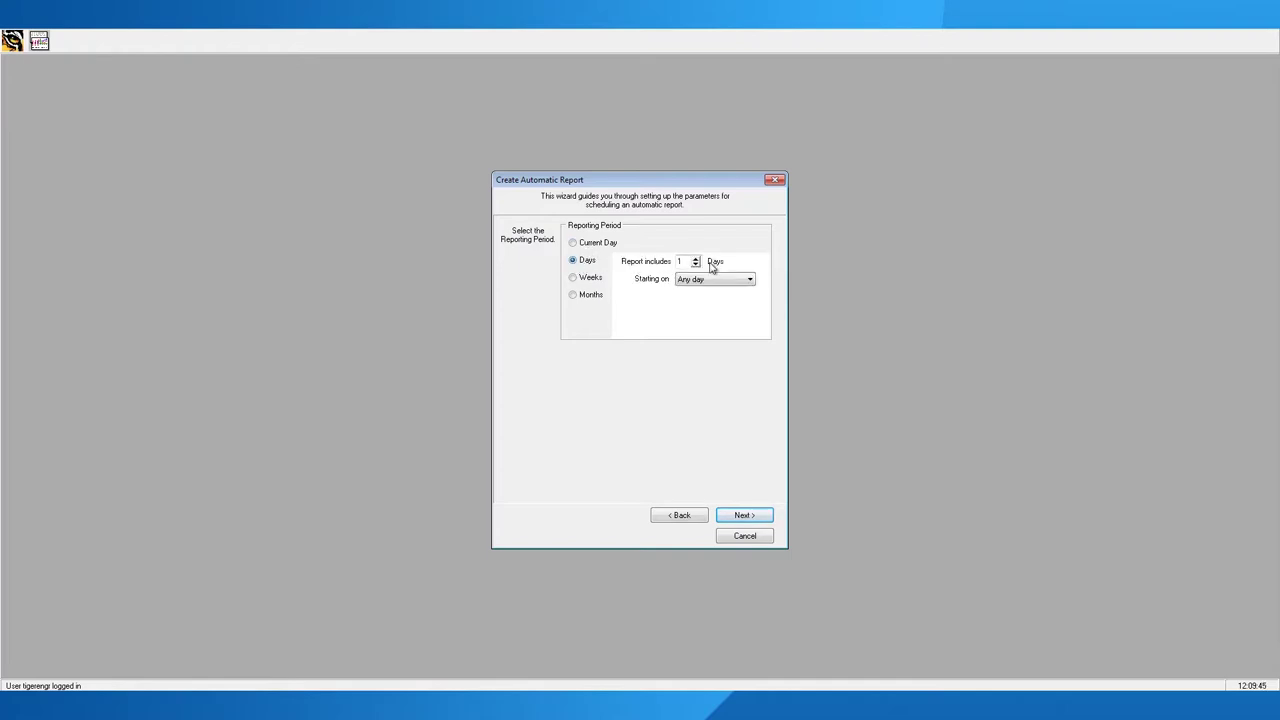
left_click(582, 283)
left_click(573, 298)
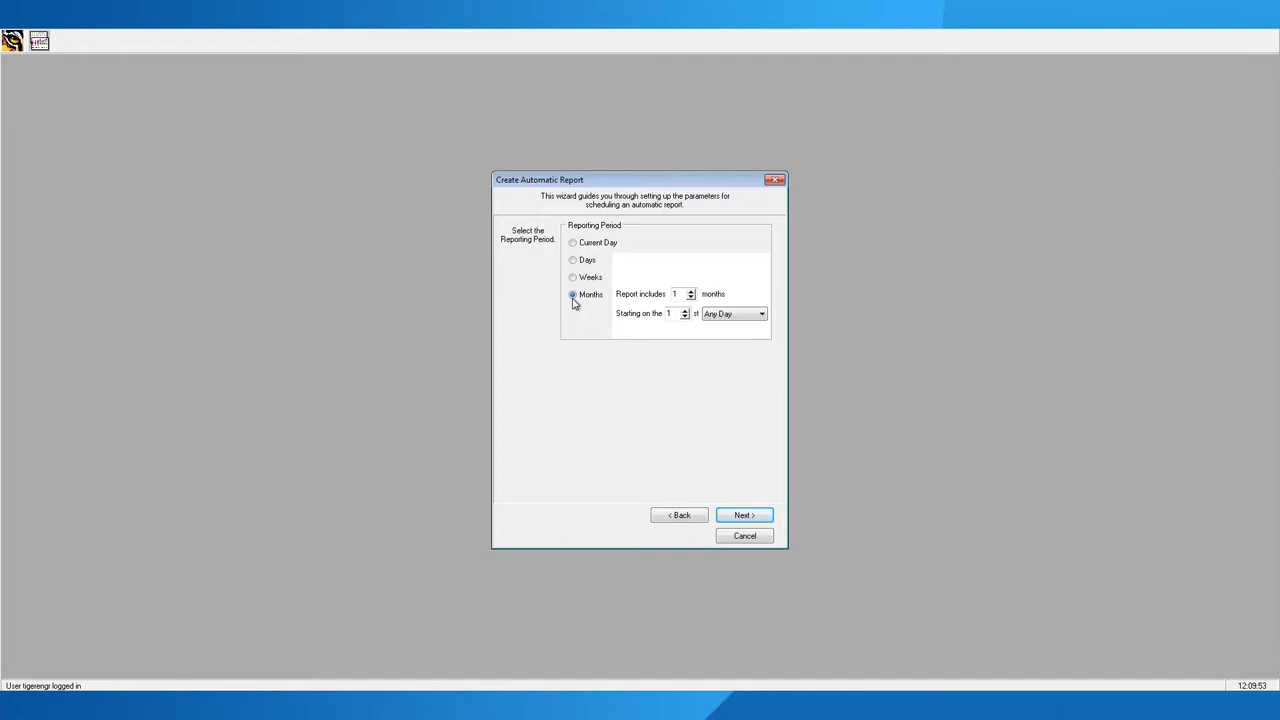
left_click(691, 291)
left_click(691, 291)
left_click(691, 291)
left_click(691, 298)
Set the reporting period to start on the 1st day of the month
double_click(670, 314)
key("Tab")
double_click(670, 314)
type("1")
left_click(752, 515)
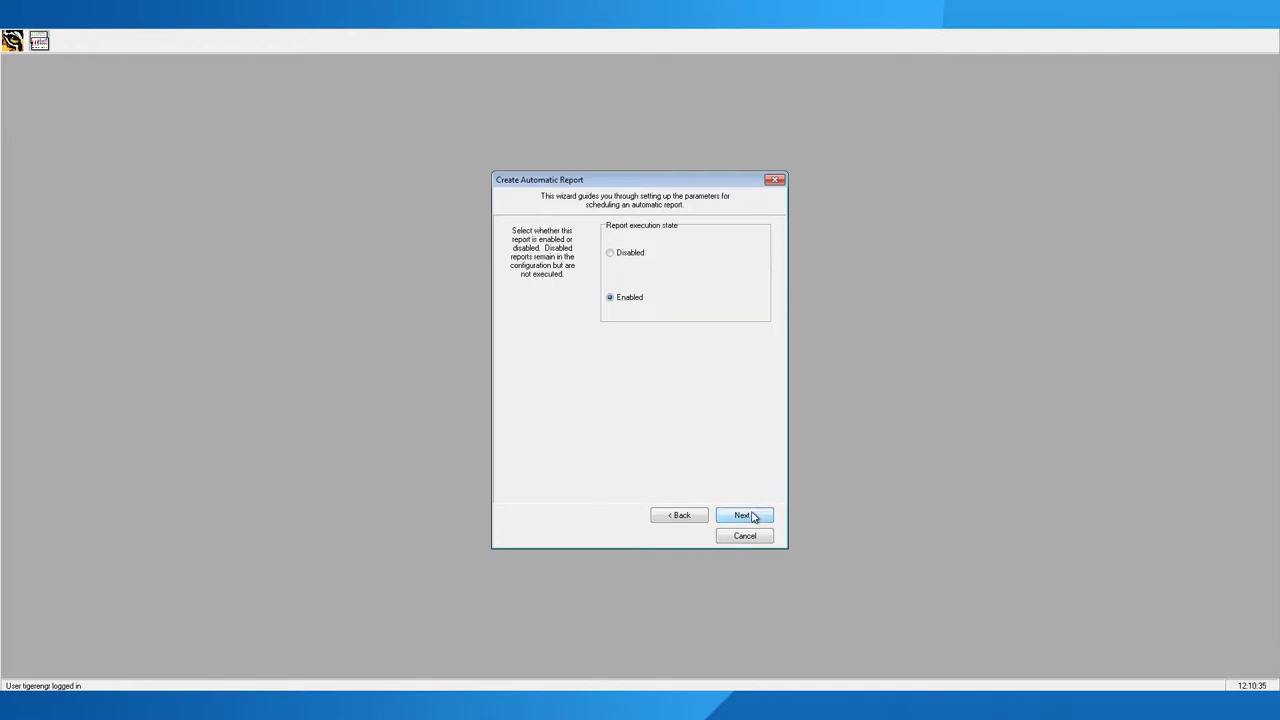
Keep the monthly report's execution state set to Enabled
left_click(641, 261)
left_click(627, 307)
left_click(740, 515)
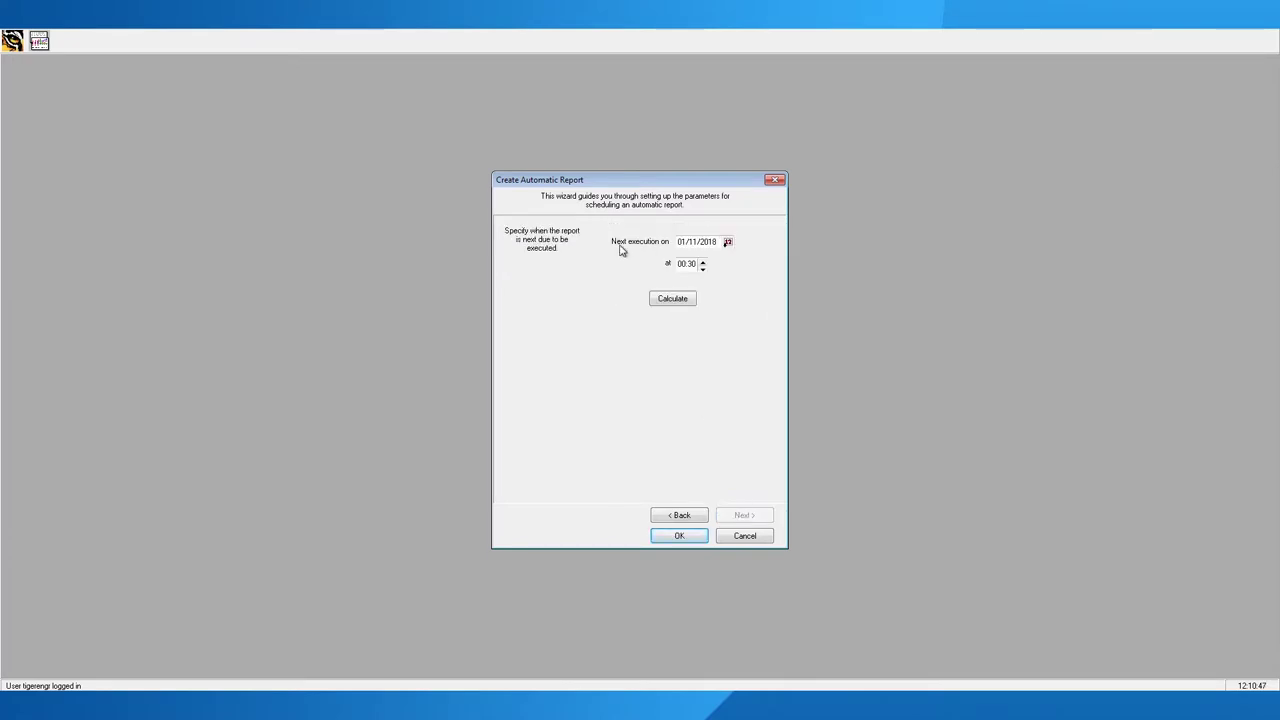
Set the next execution date to 1 August 2018 in the calendar
left_click(728, 243)
left_click(685, 256)
left_click(685, 256)
left_click(685, 256)
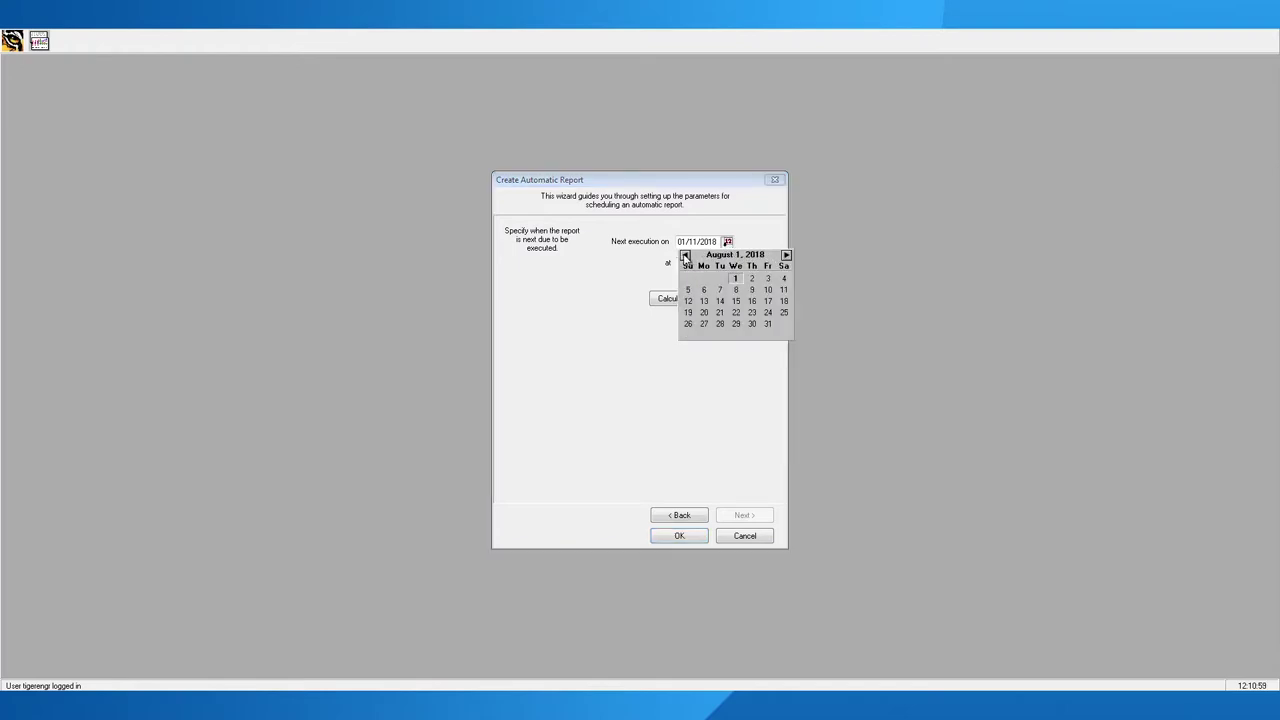
left_click(736, 279)
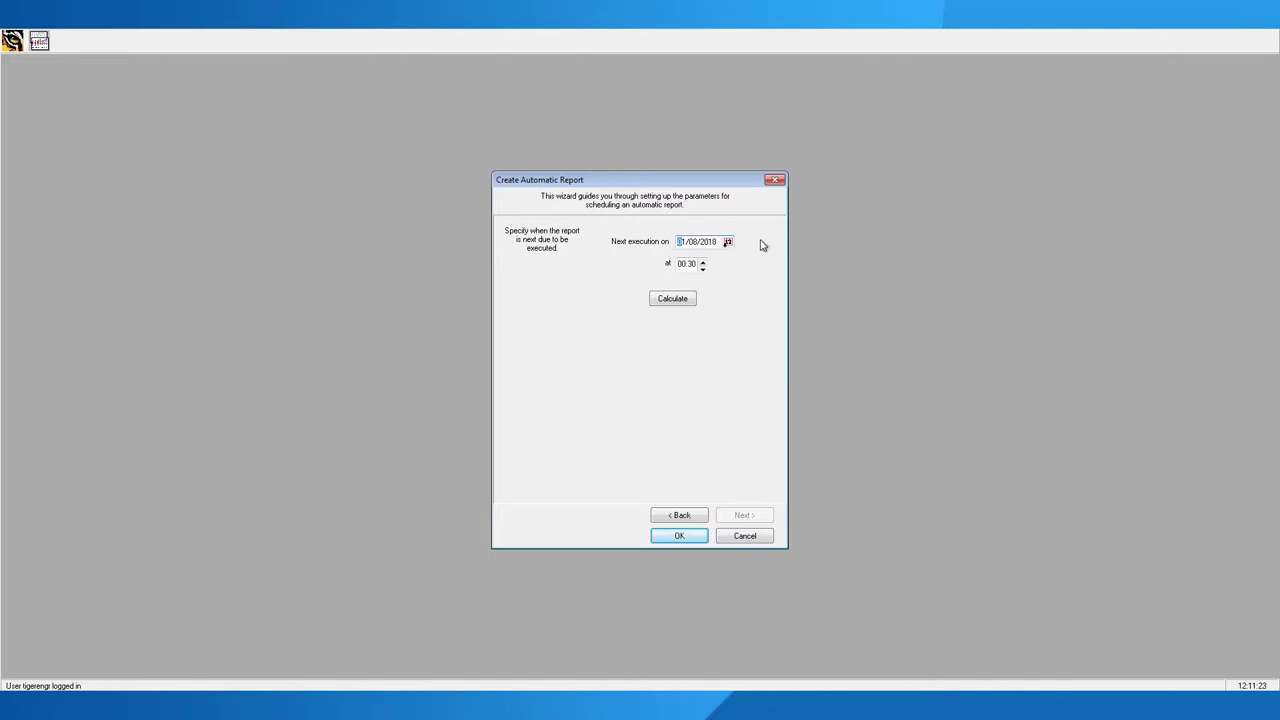
Confirm the wizard with OK to save the new monthly DCS-Monthly report
left_click(680, 536)
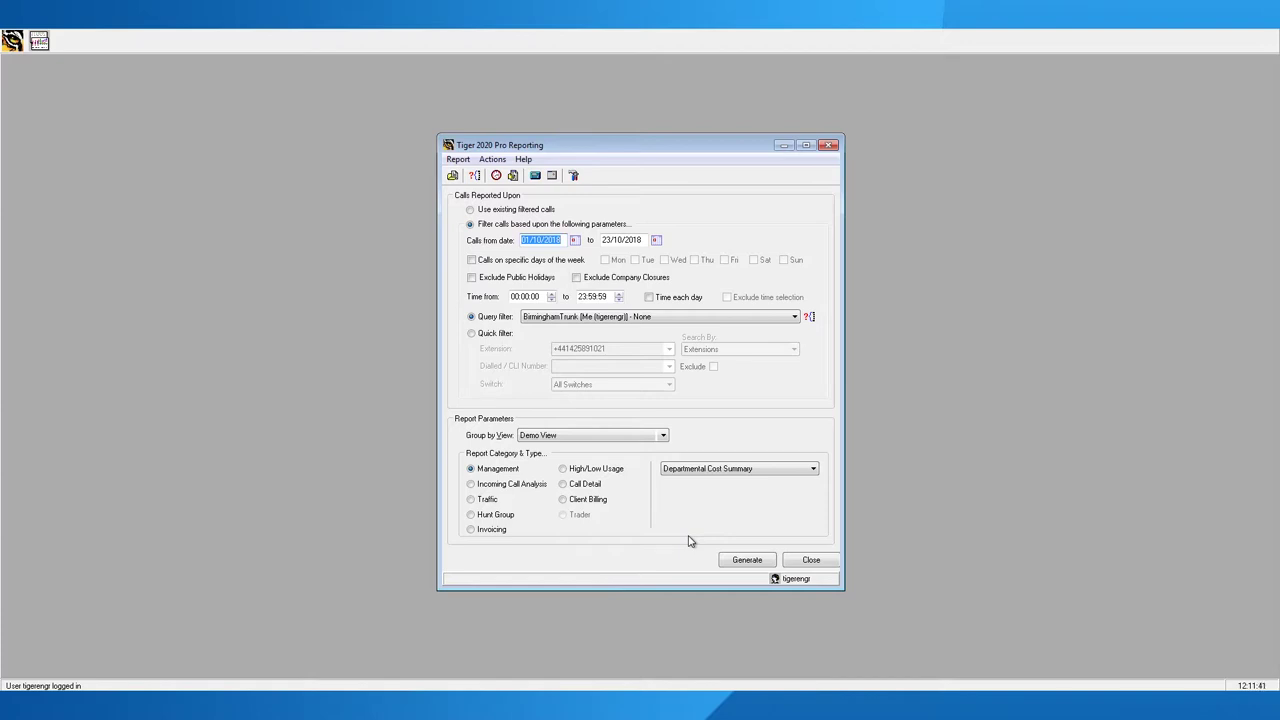
Show the Automatic Reports list and widen its Report Type column
left_click(497, 179)
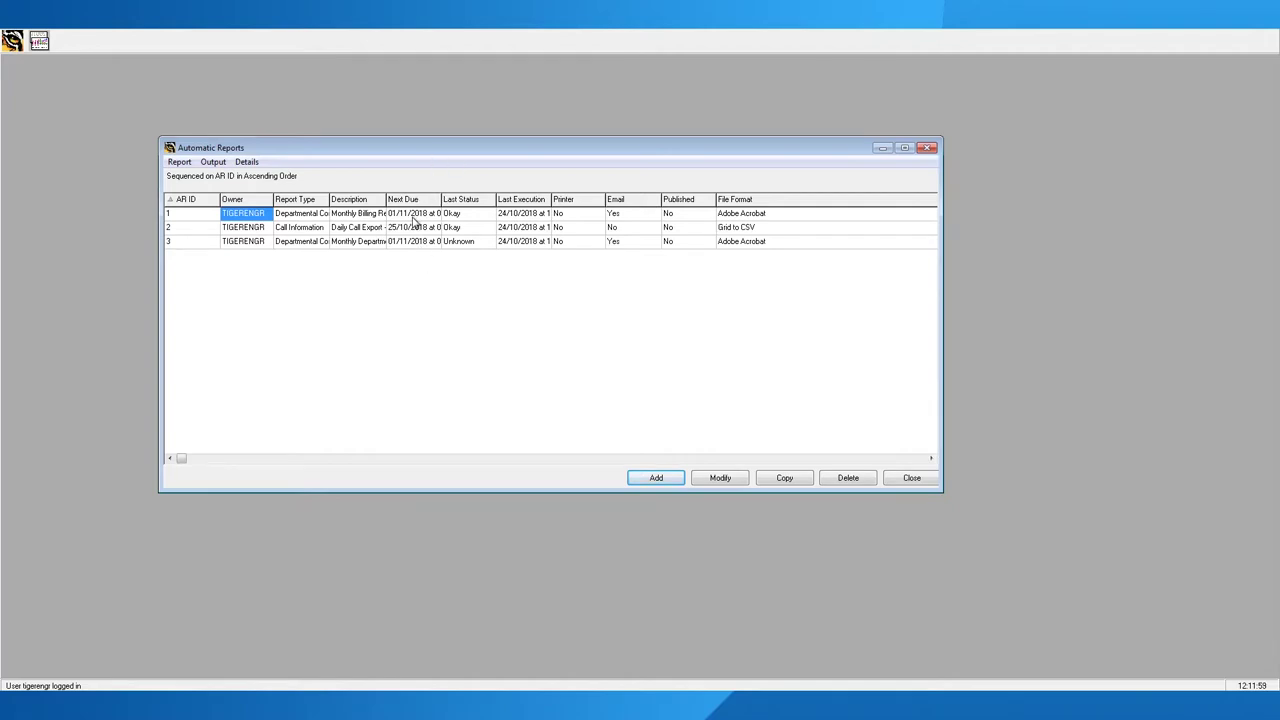
left_click_drag(330, 200, 386, 200)
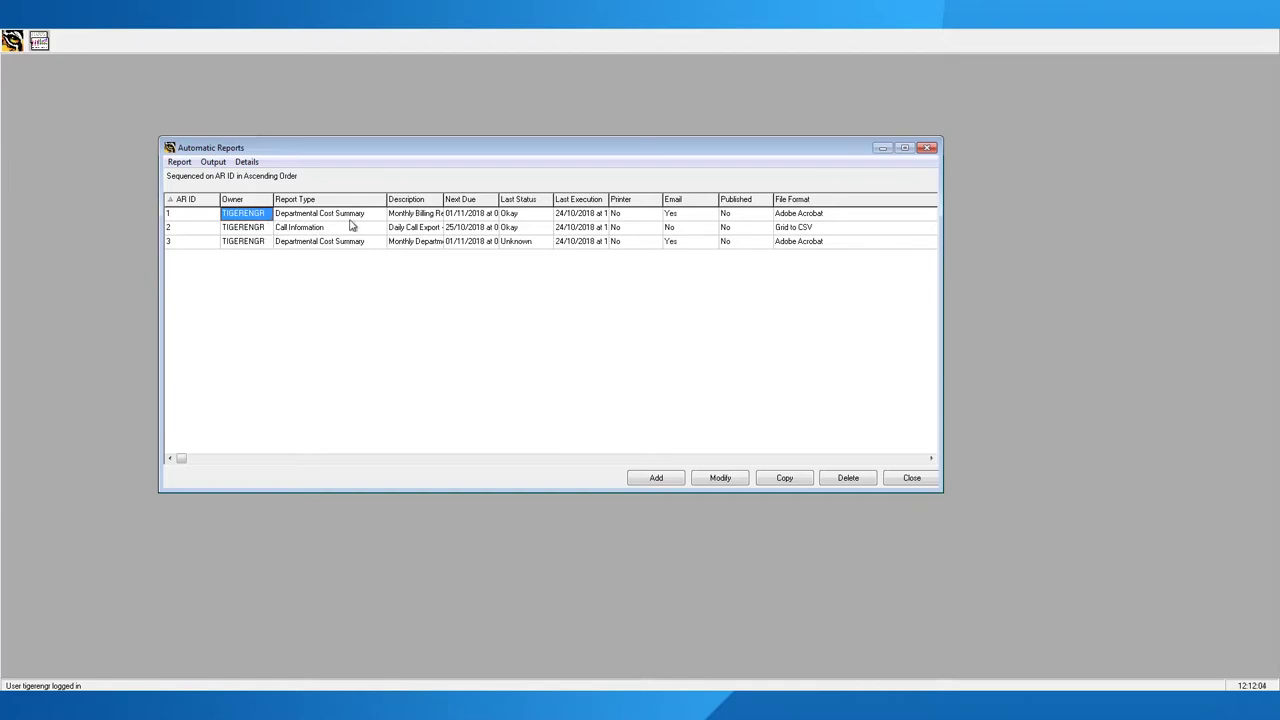
left_click(351, 217)
right_click(311, 217)
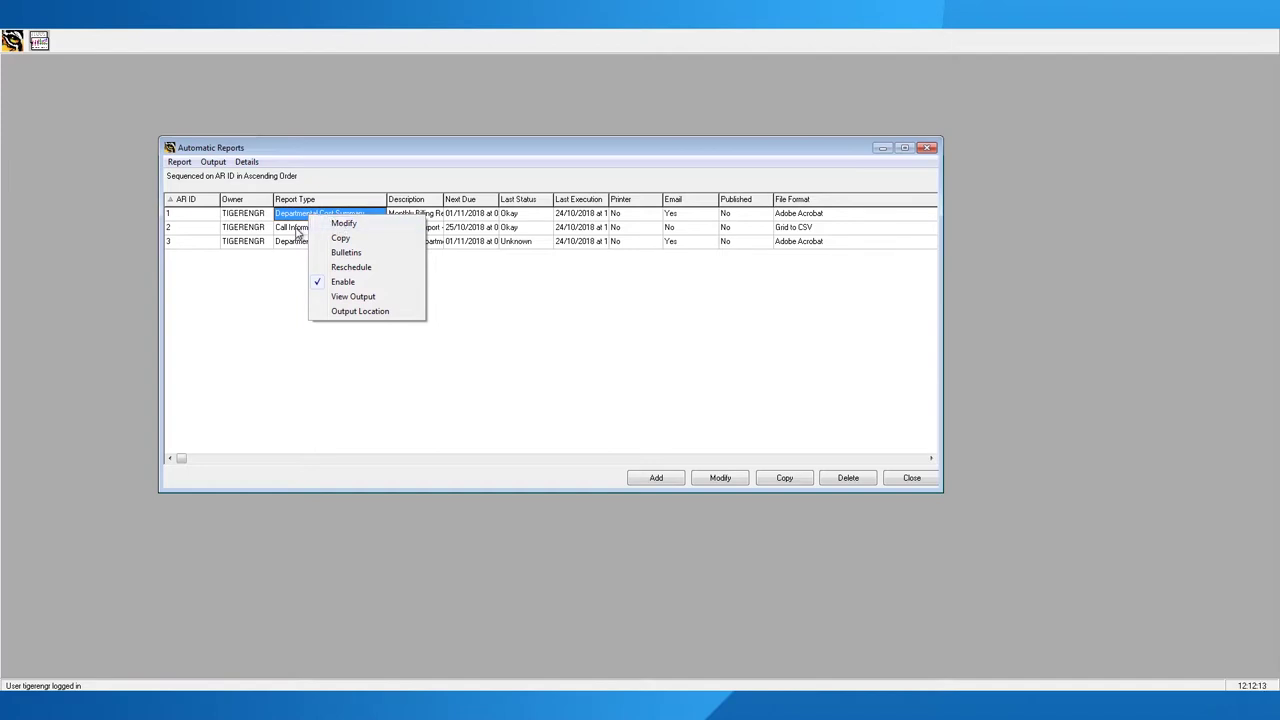
Choose Modify on the Call Information report
left_click(297, 229)
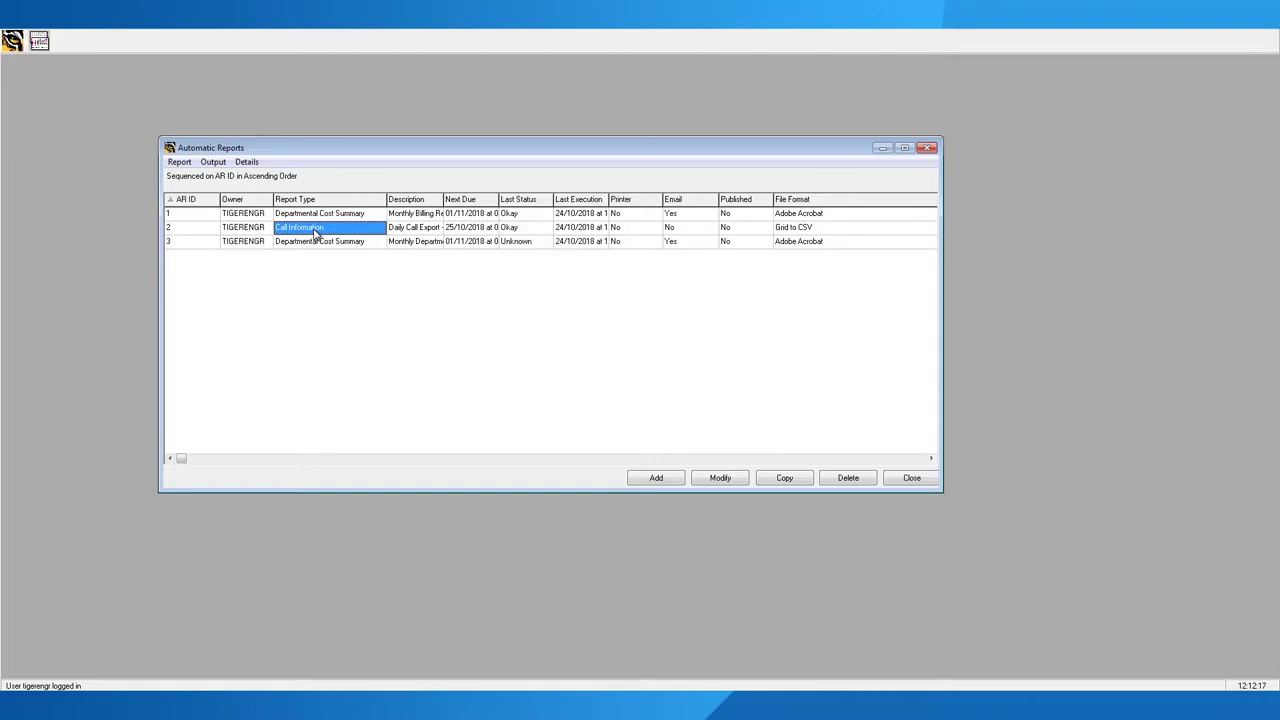
right_click(315, 232)
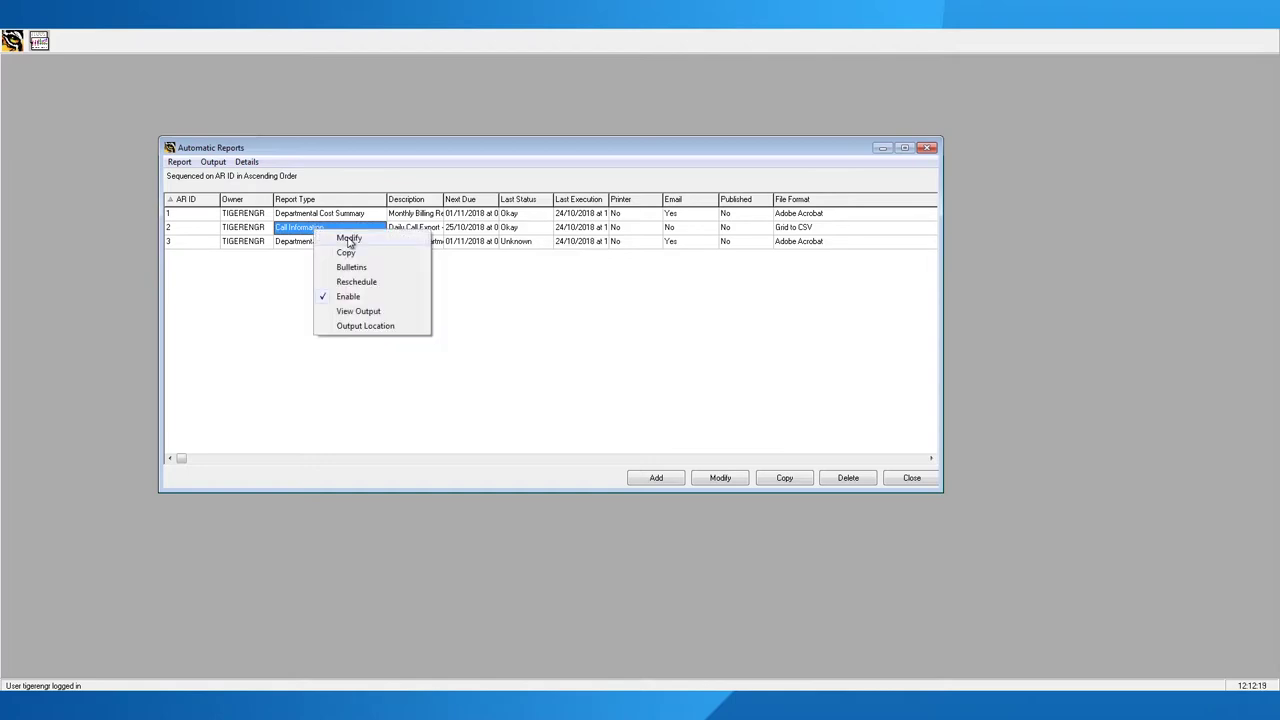
left_click(340, 238)
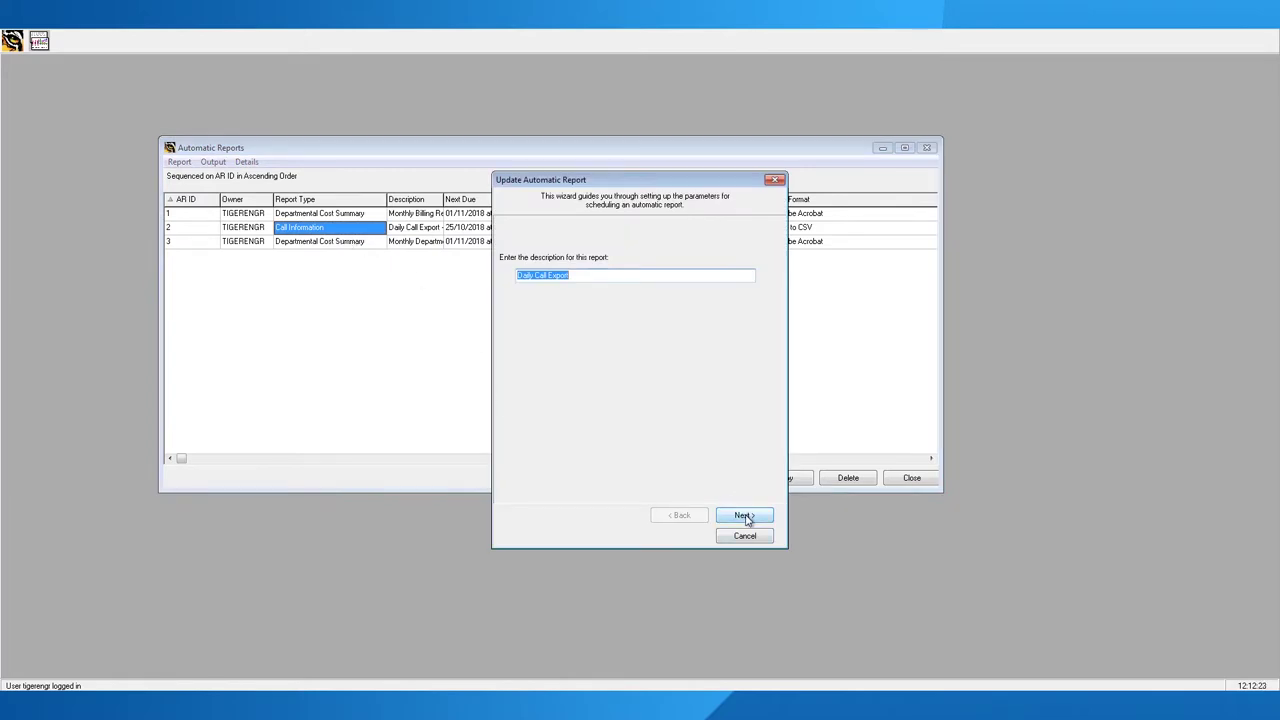
Keep the Daily Call Export description, Call Information type, period, sites and 500-item limit
left_click(746, 516)
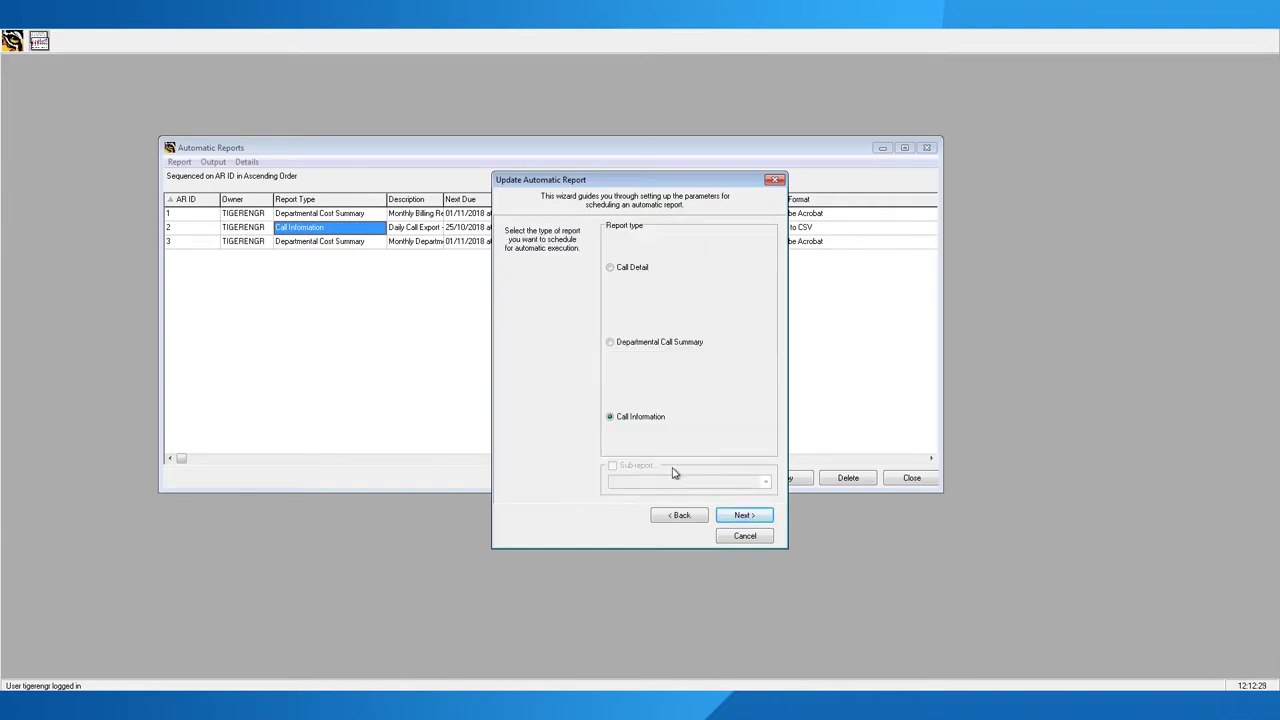
left_click(753, 515)
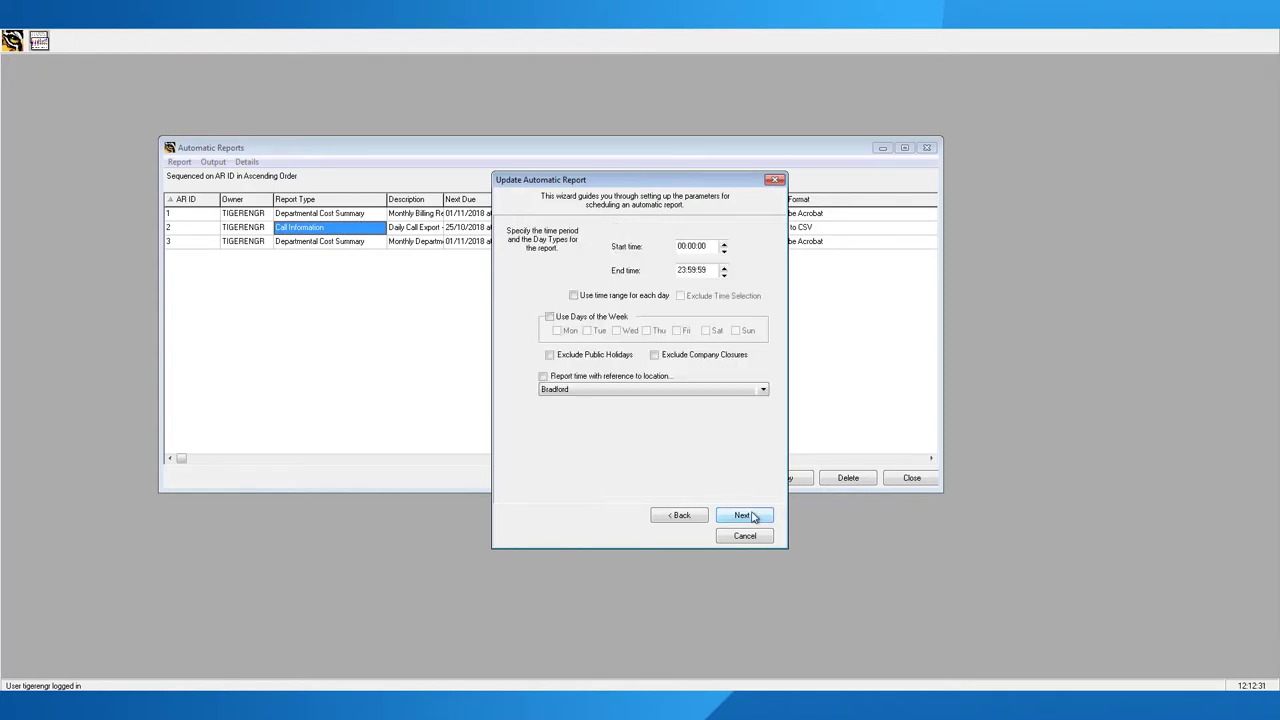
left_click(753, 515)
left_click(753, 515)
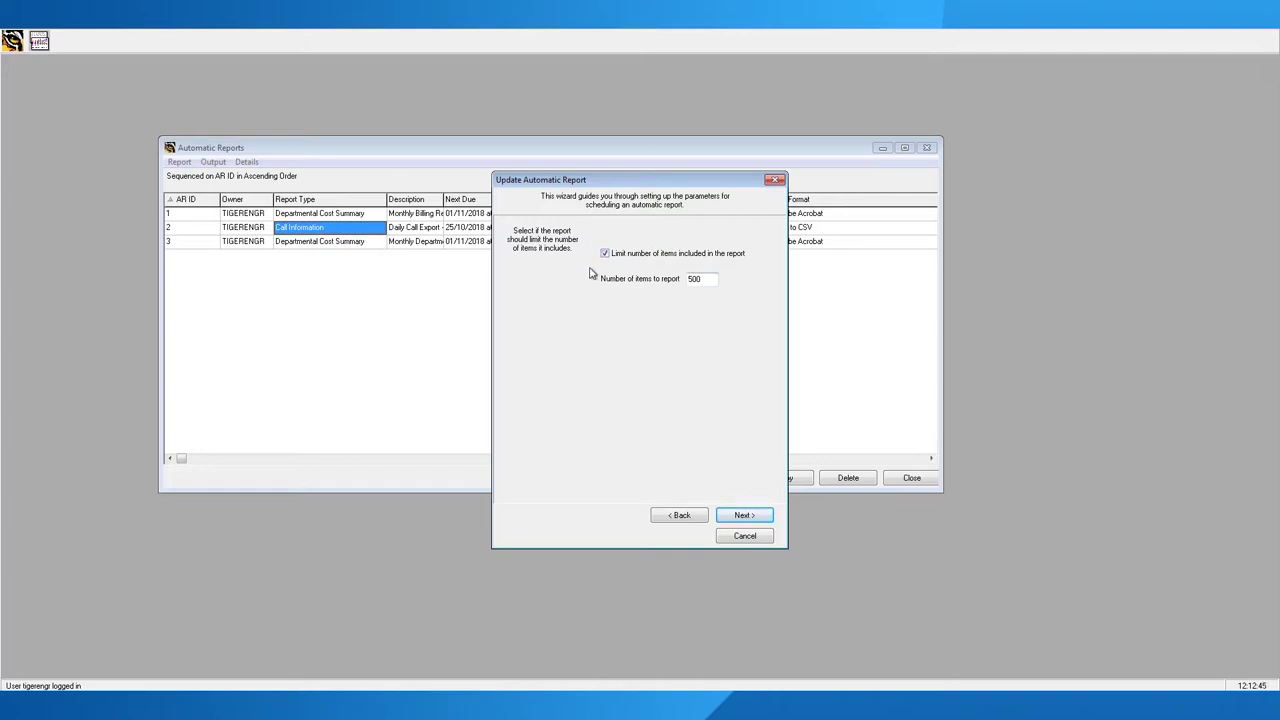
double_click(692, 280)
left_click(745, 514)
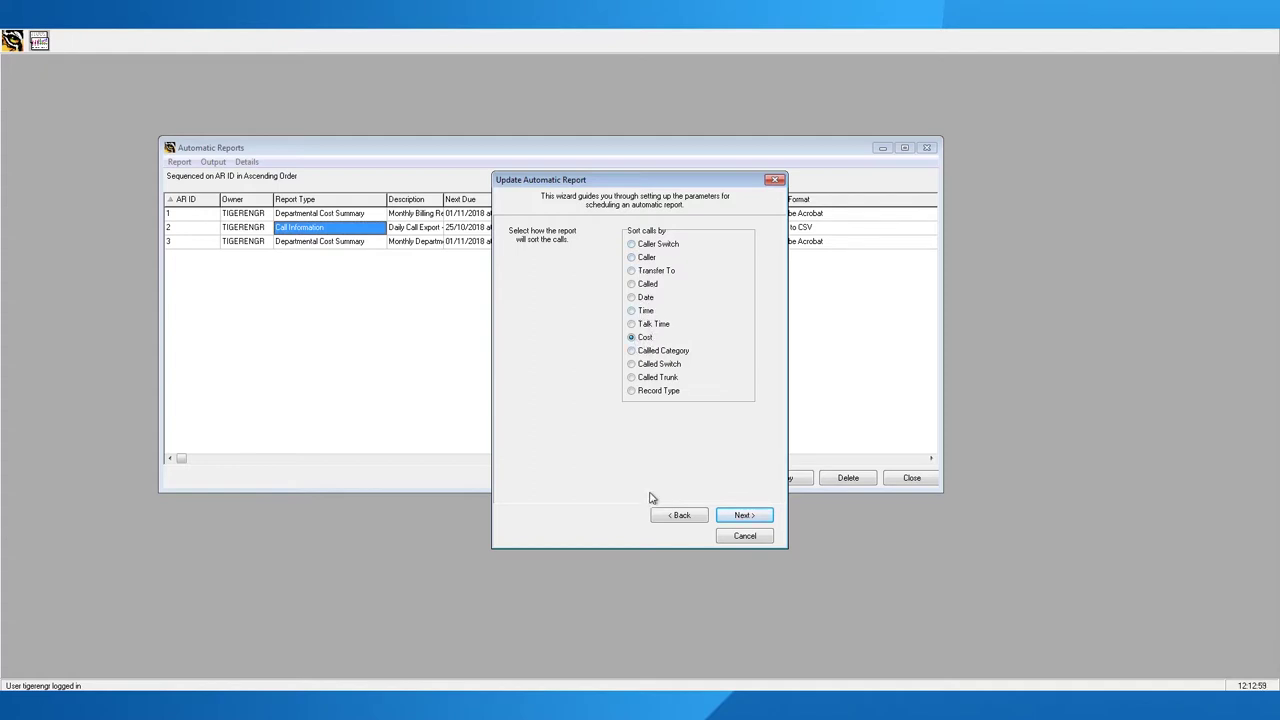
Review the item-limit, sort-field and sort-order pages without changes, reaching distribution settings
left_click(680, 522)
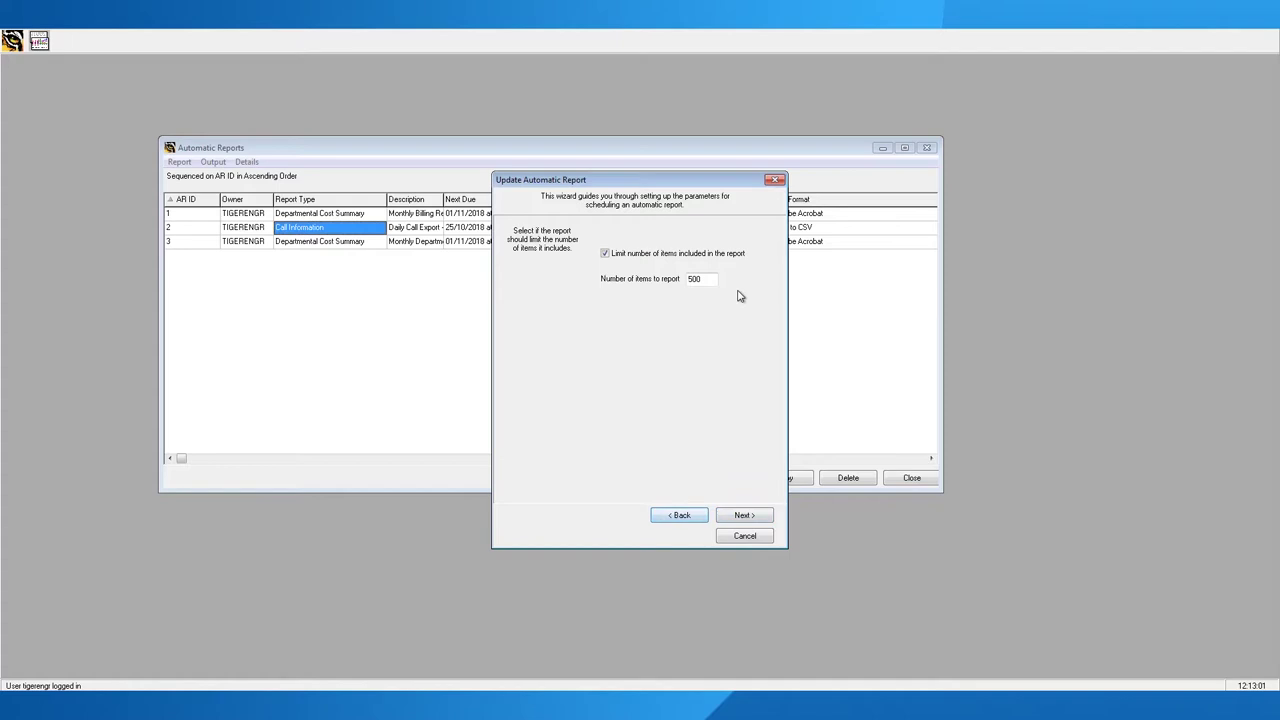
left_click(740, 514)
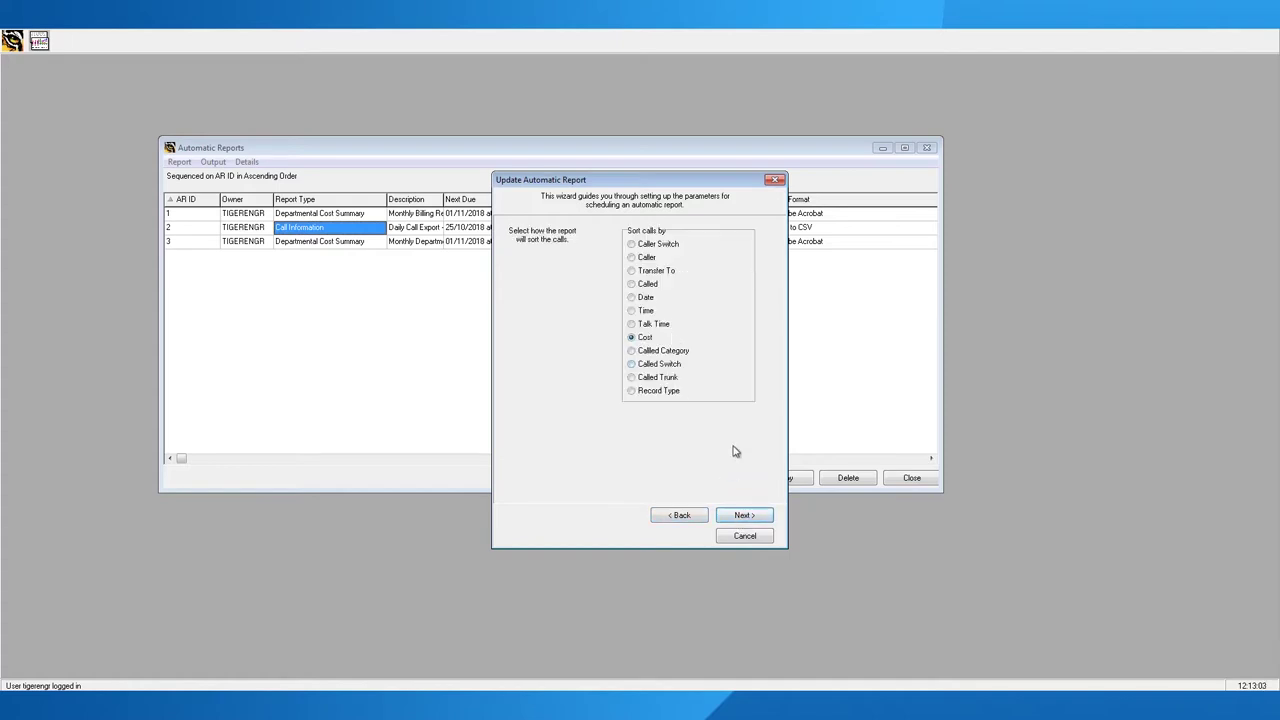
left_click(727, 518)
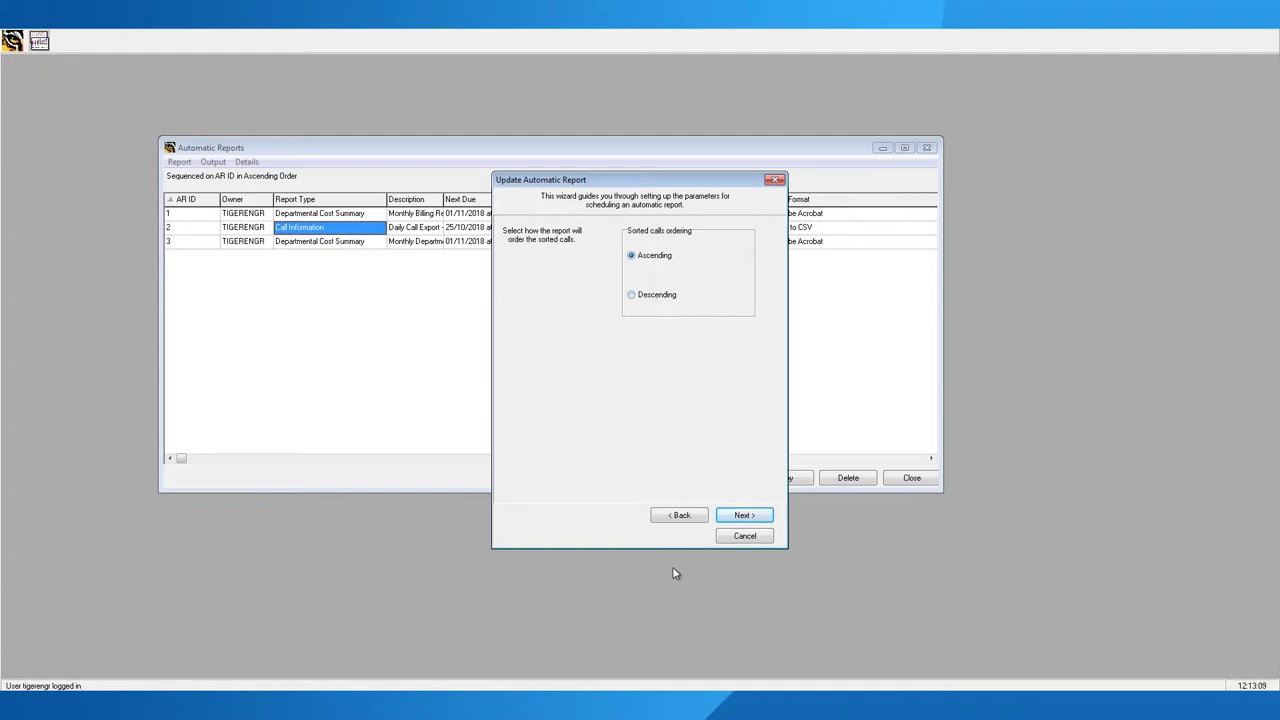
left_click(683, 525)
left_click(682, 524)
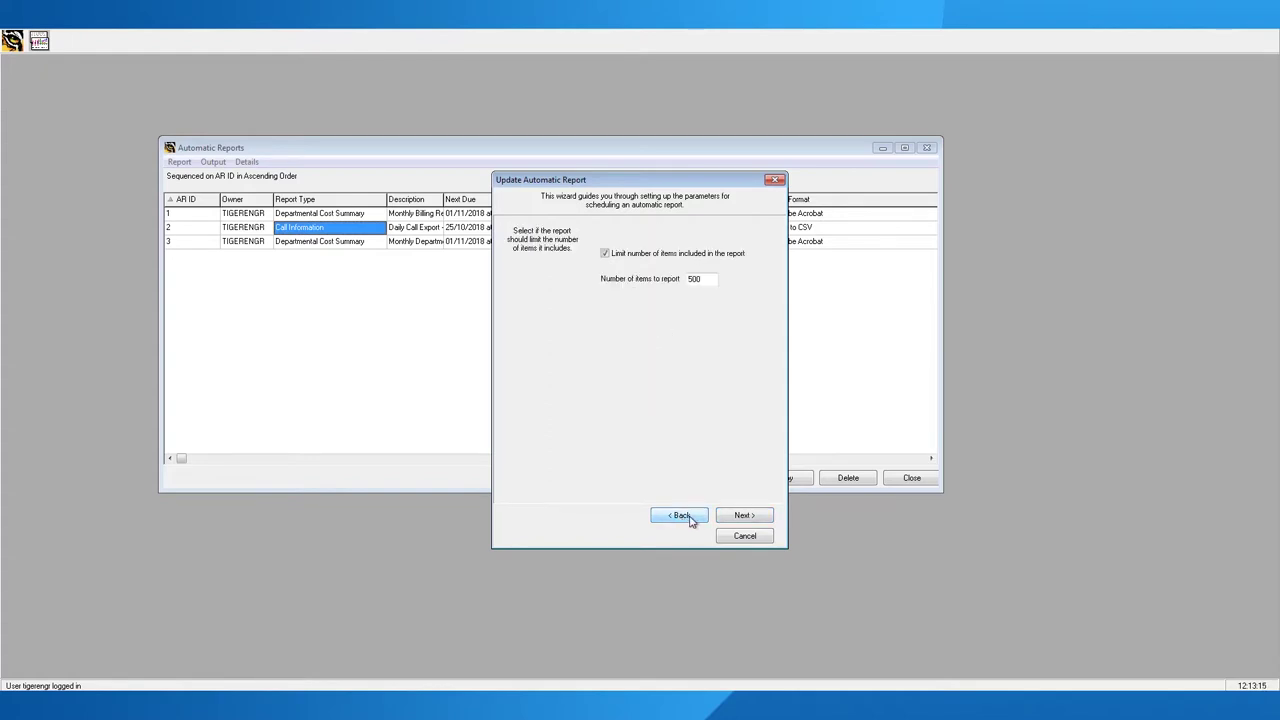
left_click(743, 522)
left_click(743, 523)
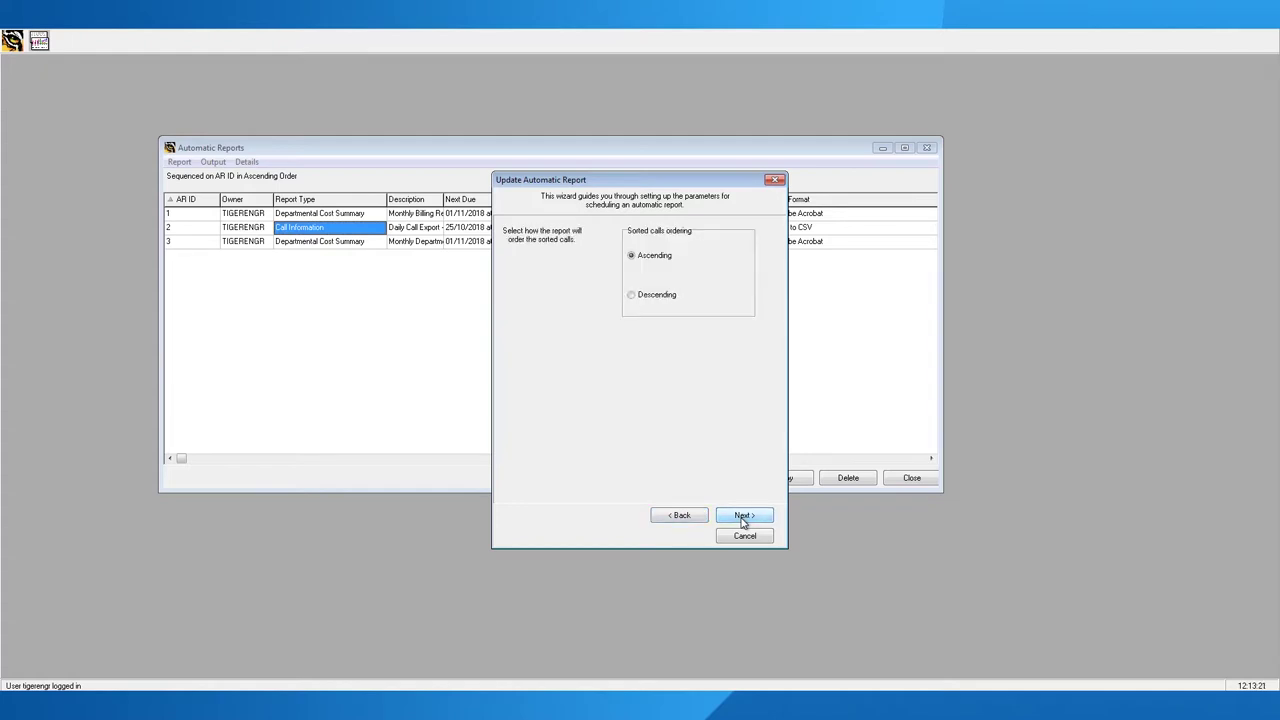
left_click(743, 524)
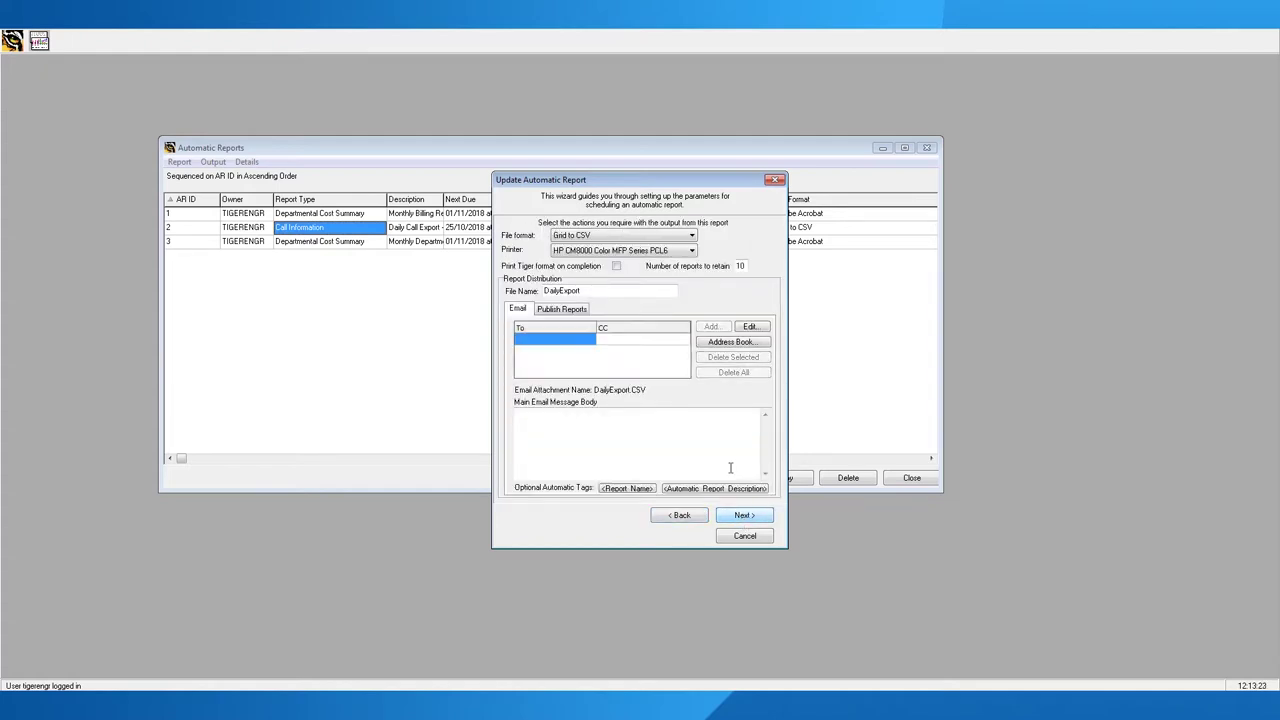
Check the Publish Reports and Email tabs, then continue to the execution-state page
left_click(575, 312)
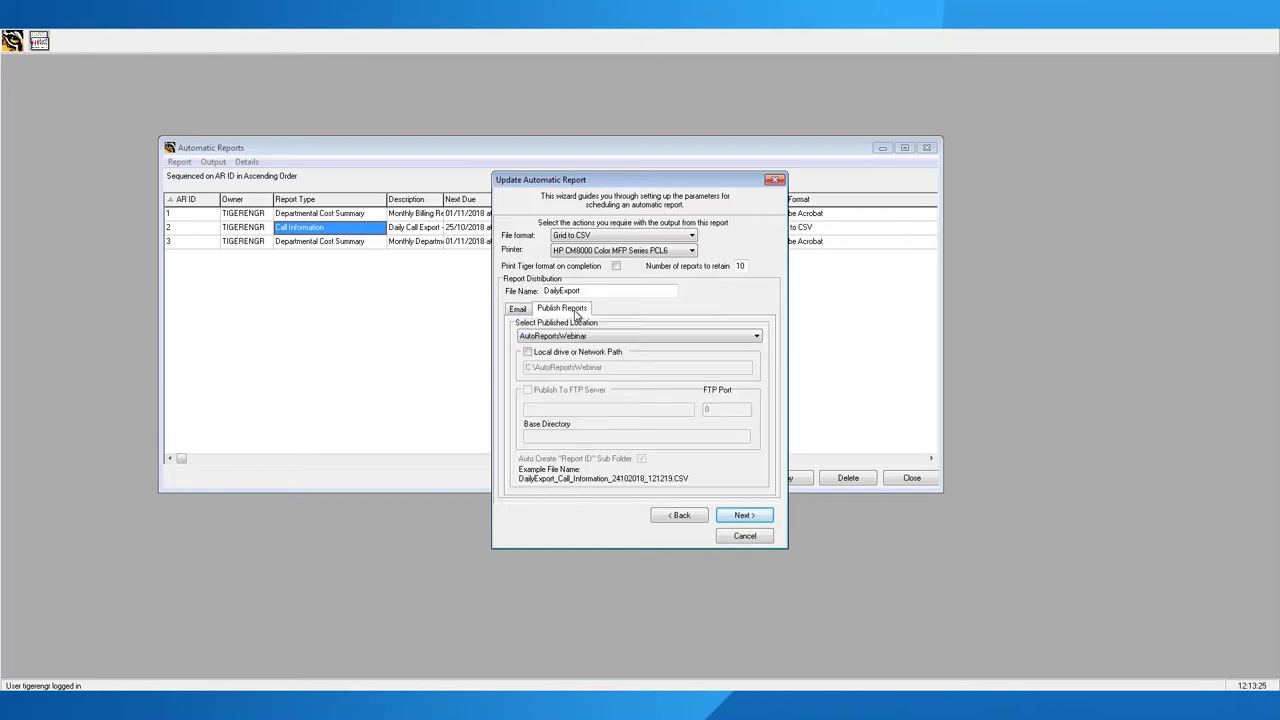
left_click(522, 310)
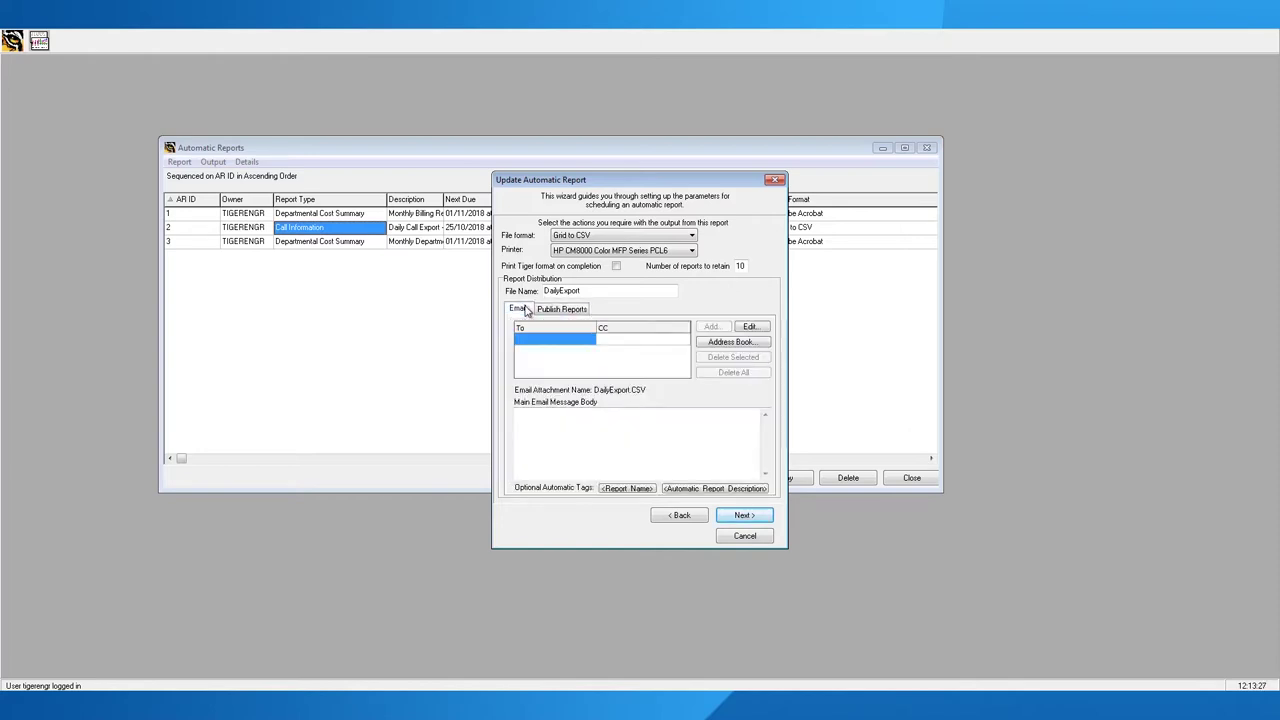
left_click(745, 517)
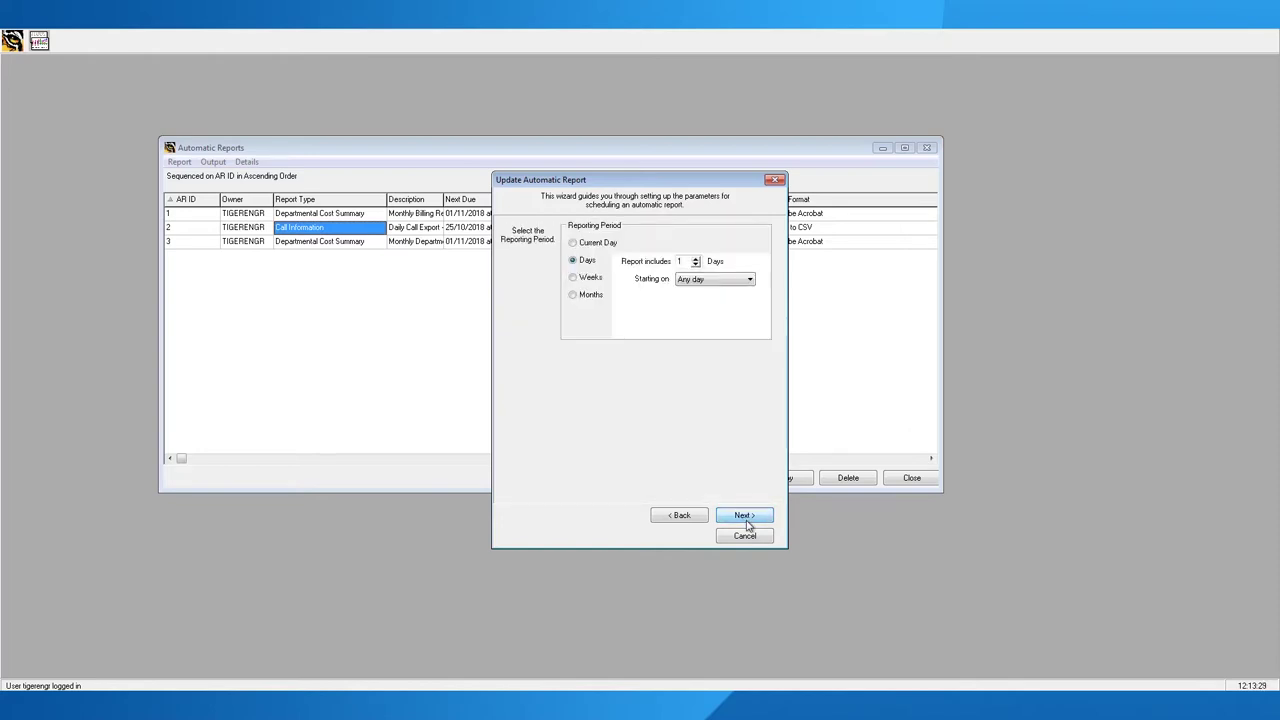
left_click(745, 520)
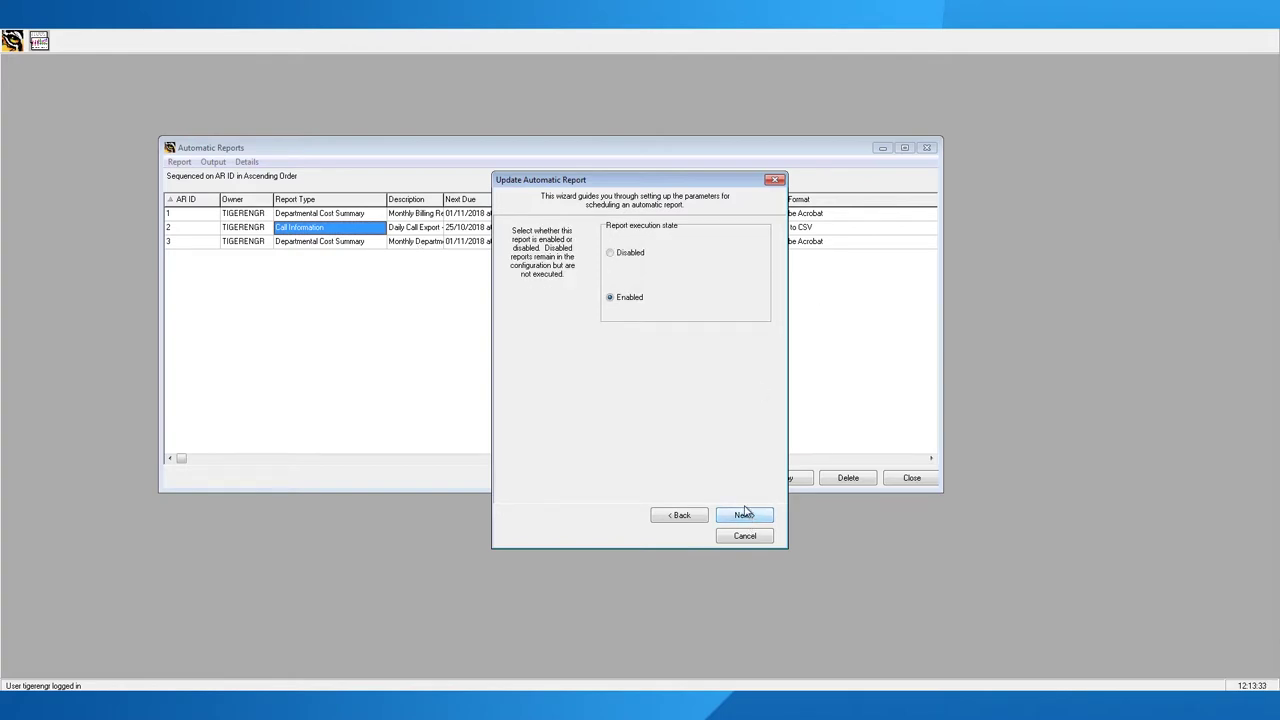
Set the Call Information report's execution state to Disabled and save with OK
left_click(613, 257)
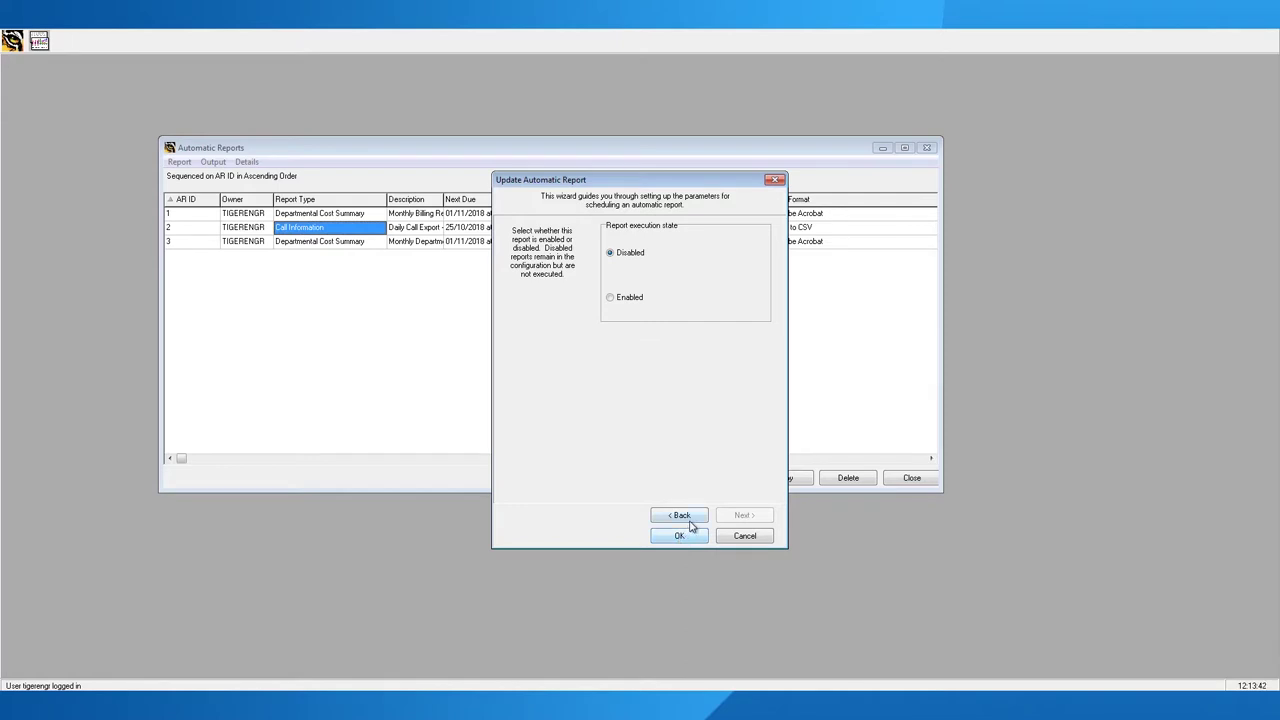
left_click(630, 298)
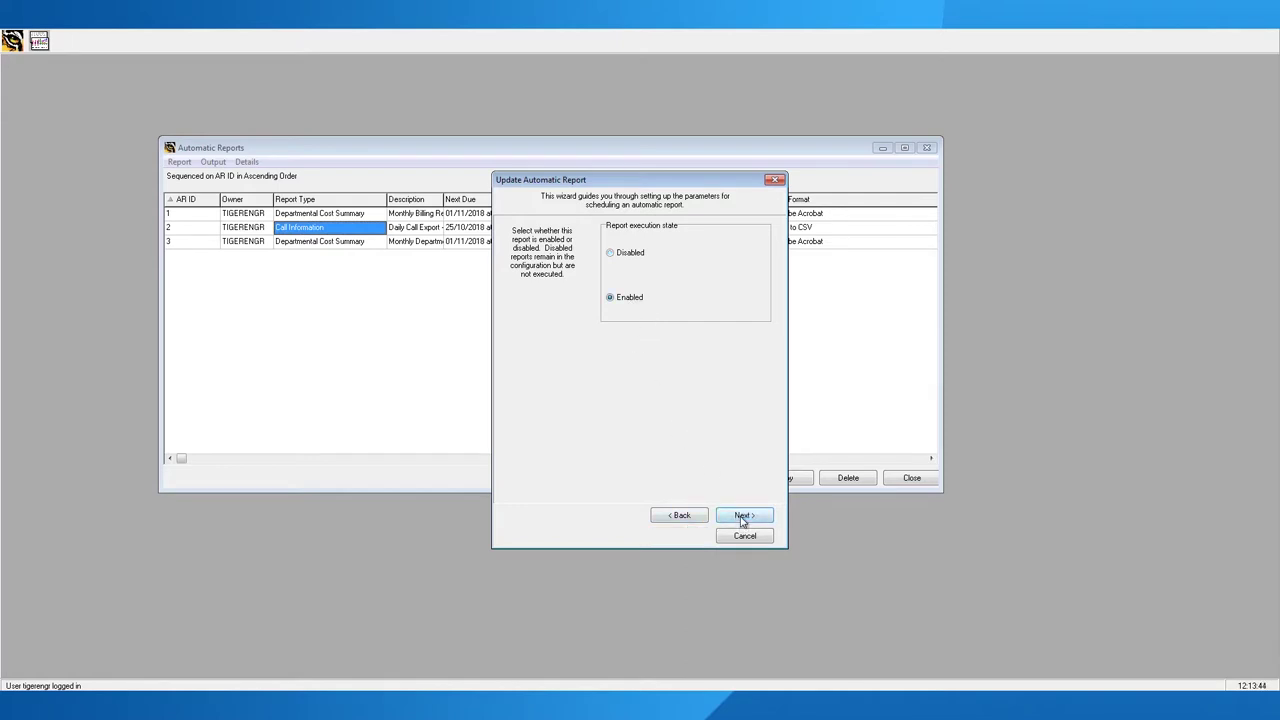
left_click(742, 517)
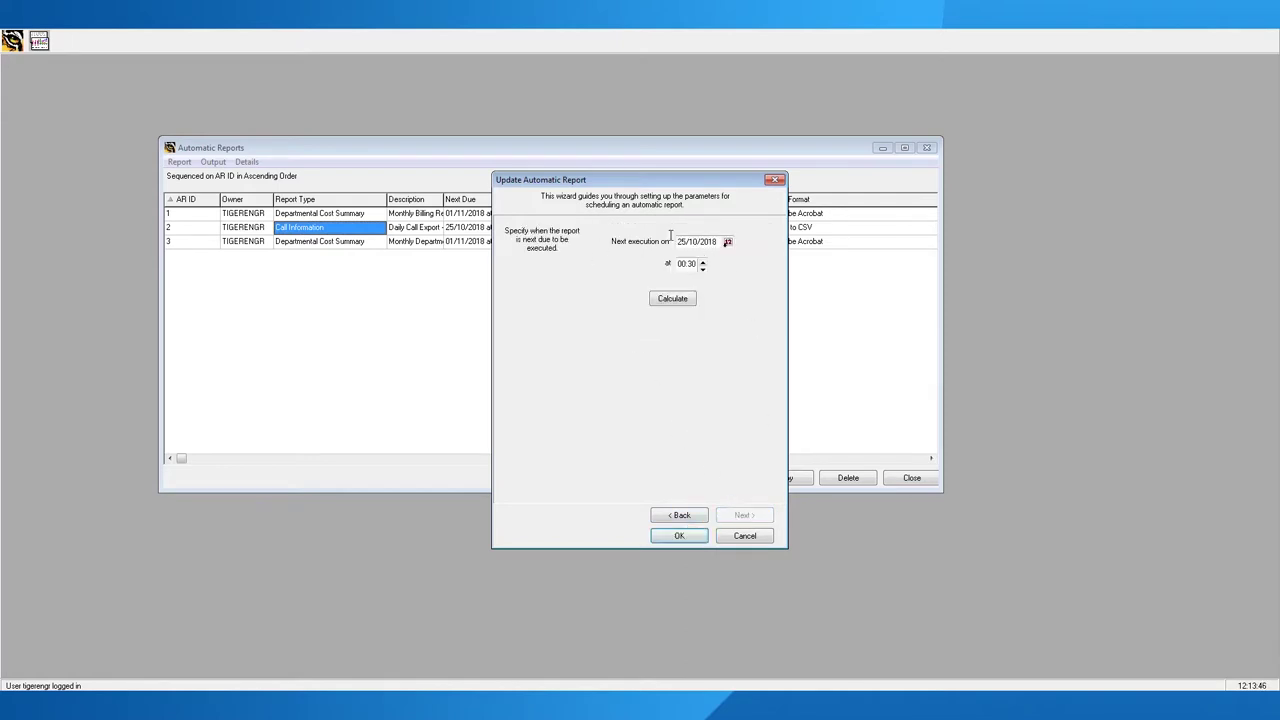
left_click(692, 521)
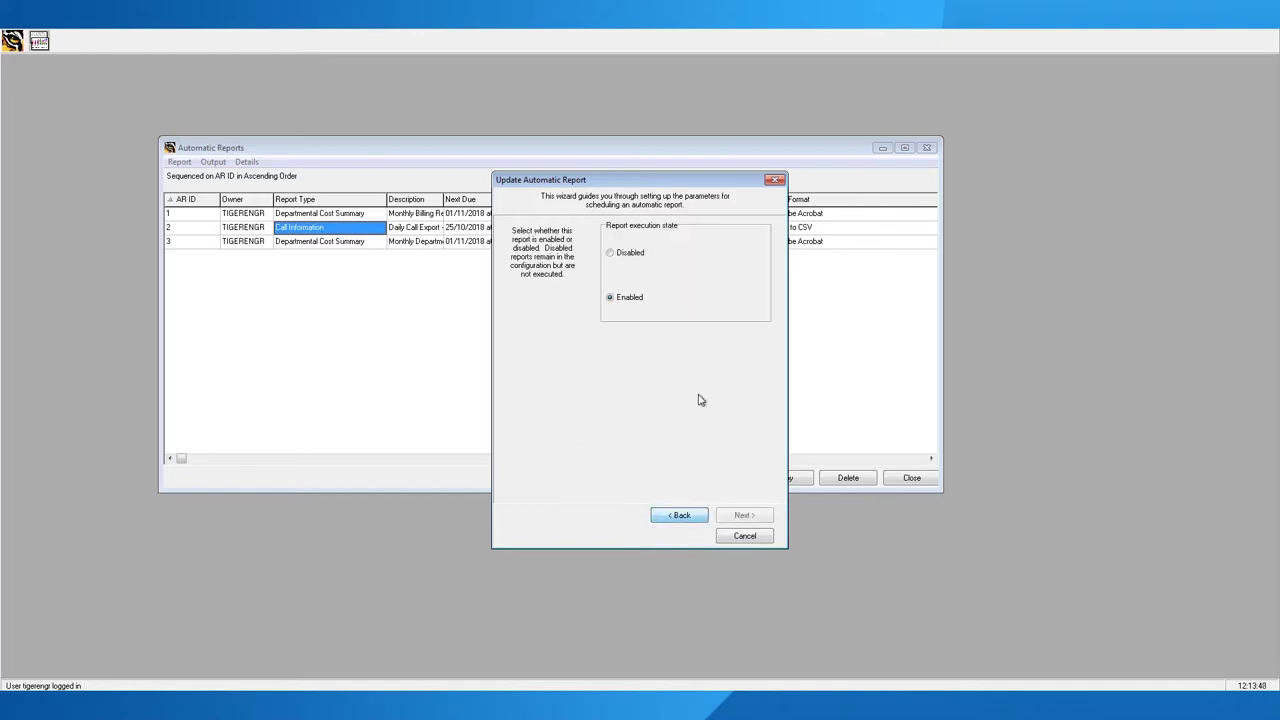
left_click(622, 256)
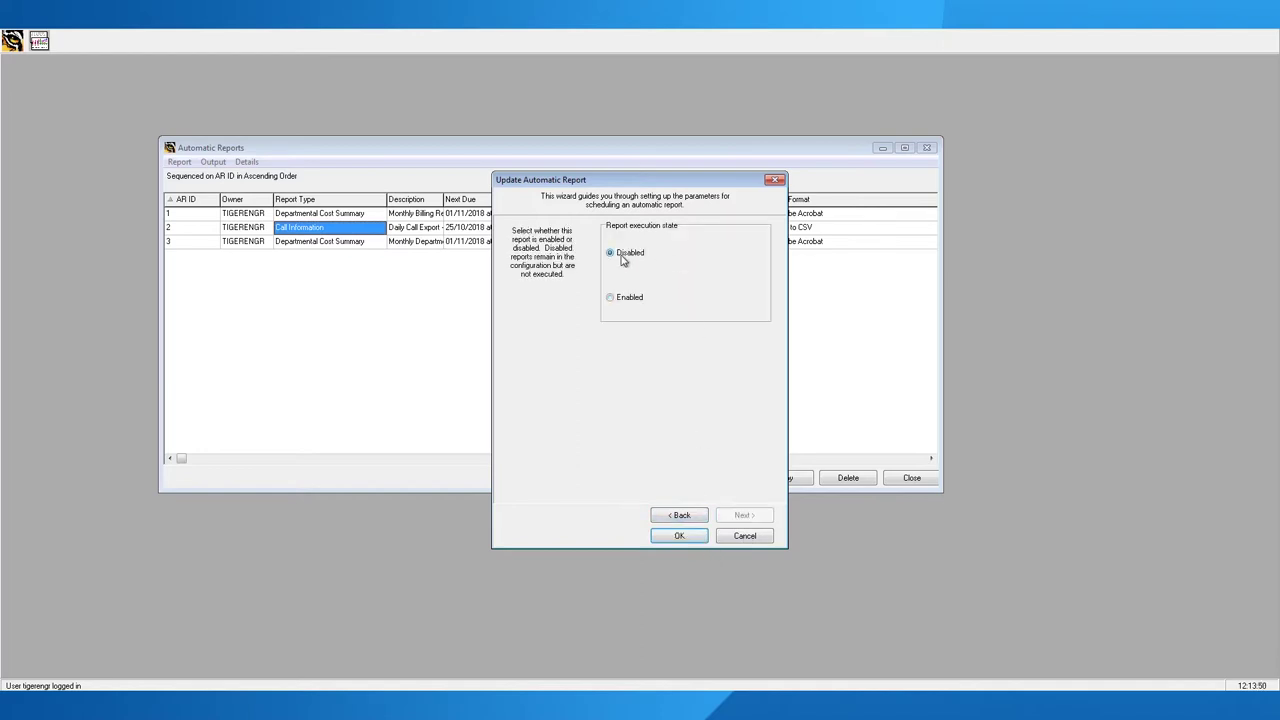
left_click(683, 537)
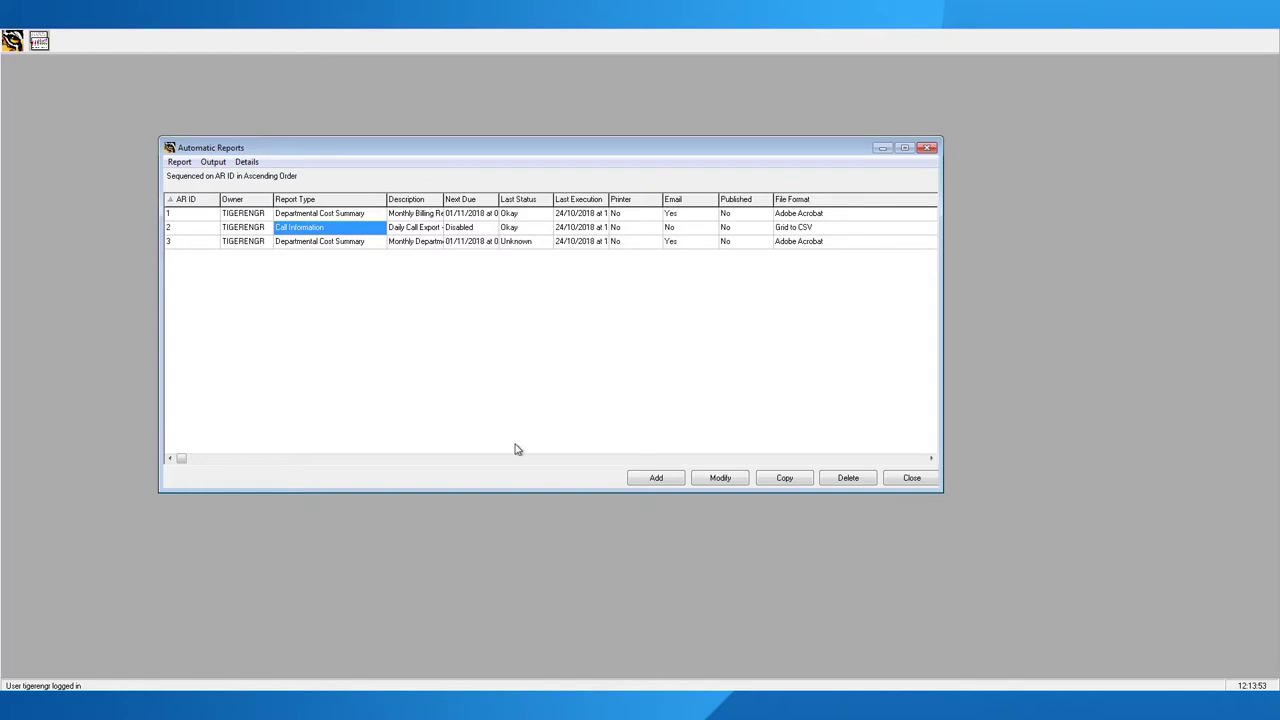
Open the Bulletins log for report 3, the Monthly Departmental Bill Report
right_click(333, 246)
left_click(320, 247)
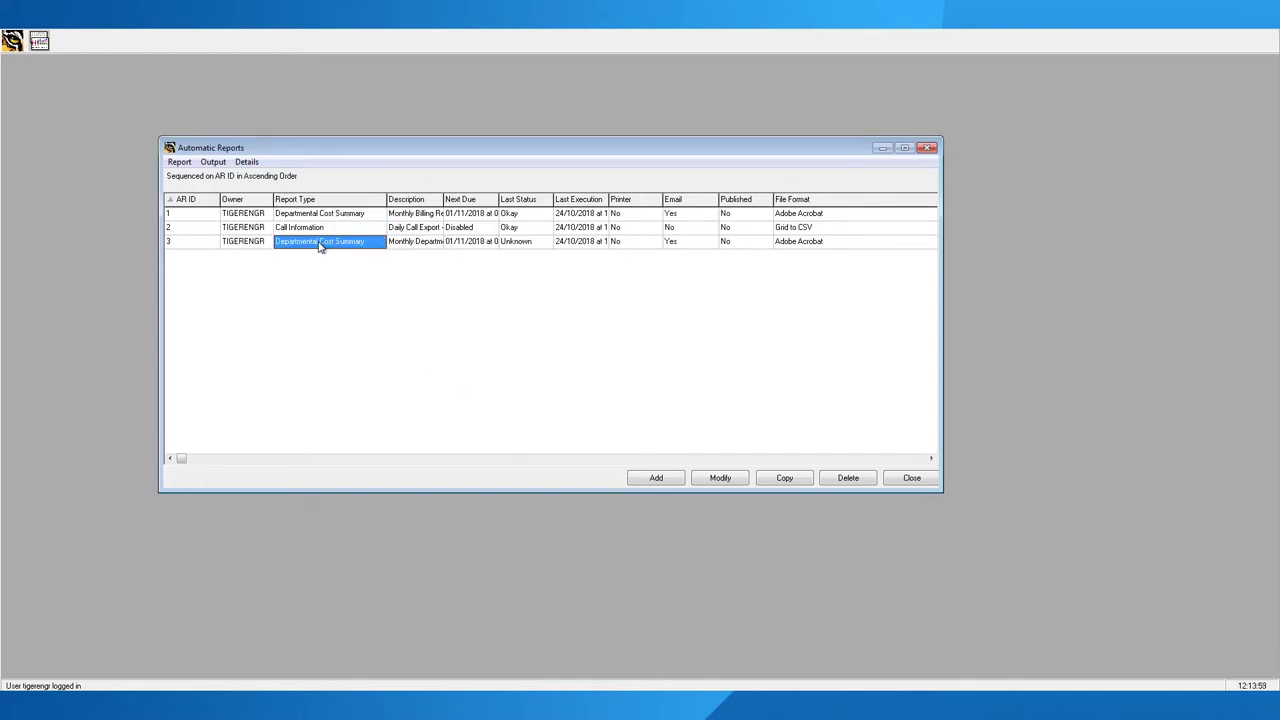
right_click(320, 247)
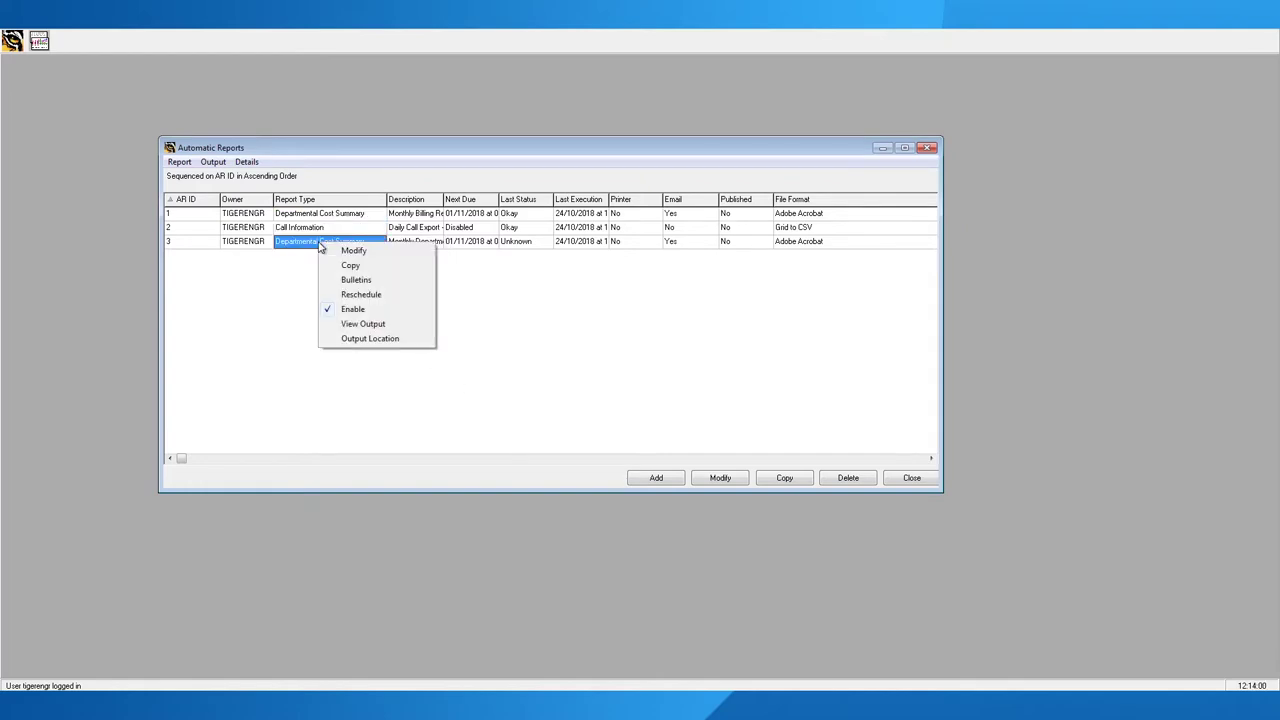
left_click(355, 280)
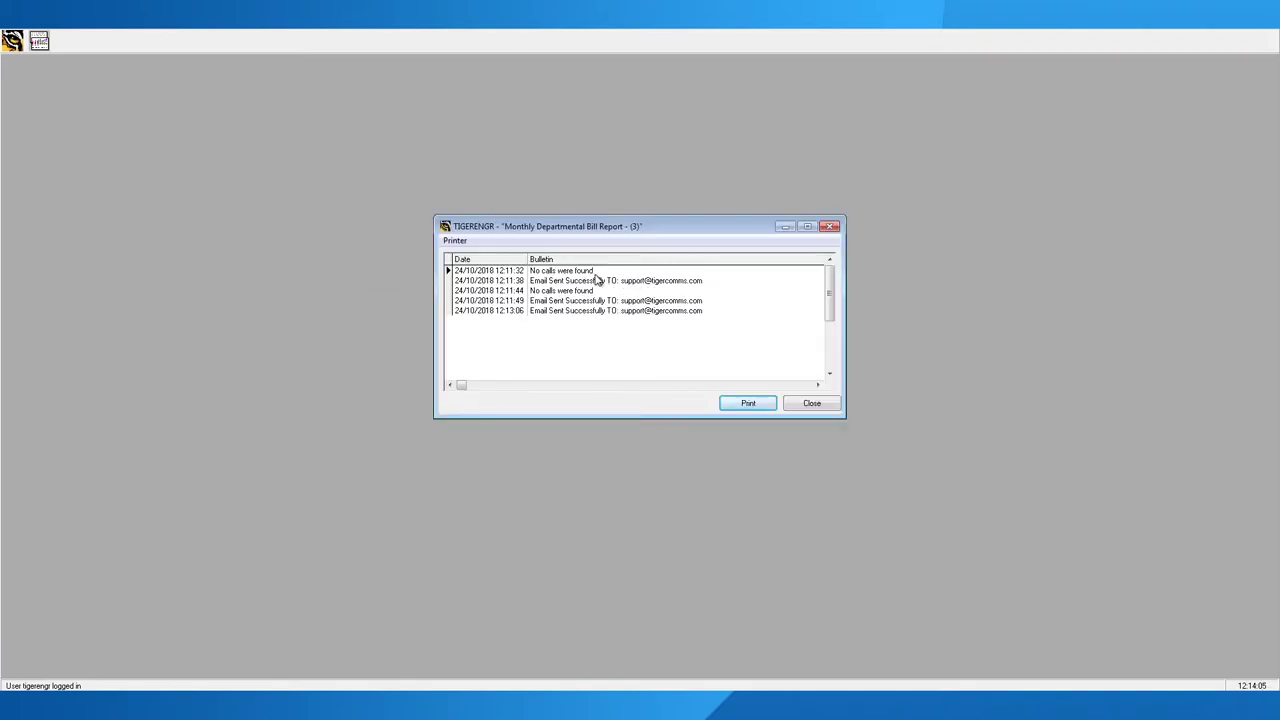
Inspect each bulletin entry, from No calls were found to the 12:13:06 Email Sent Successfully
left_click(497, 273)
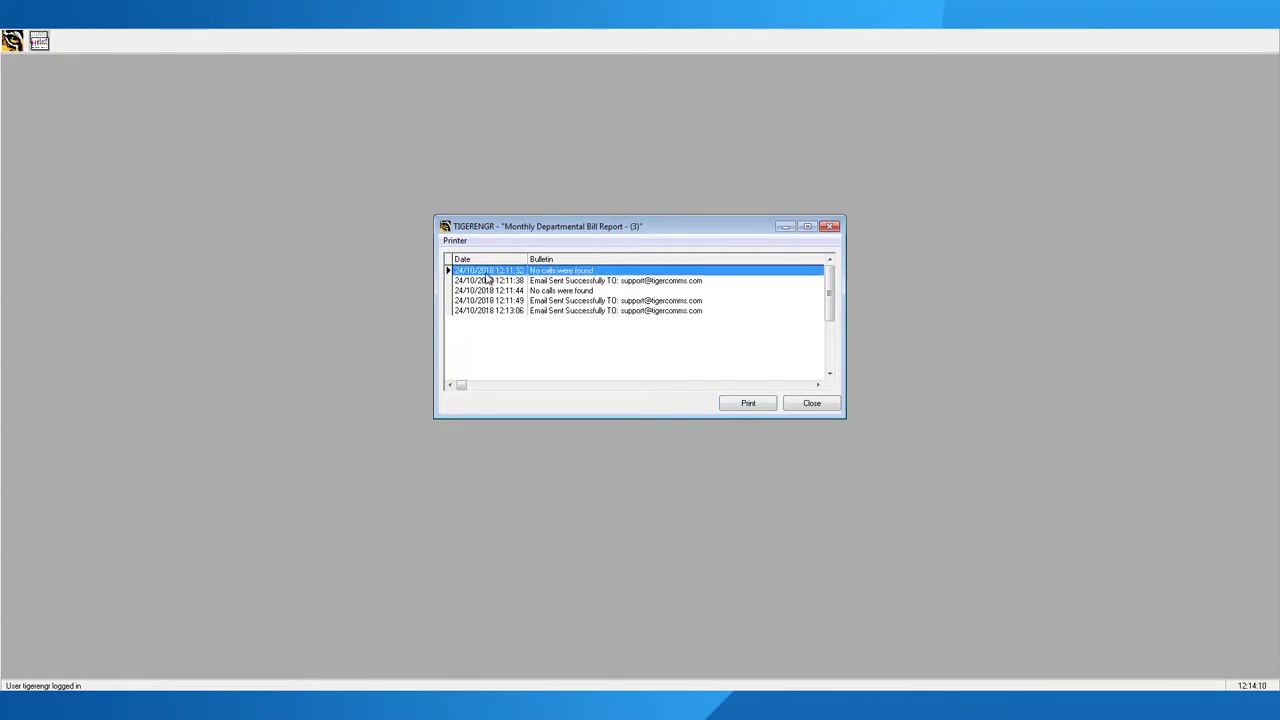
left_click(490, 283)
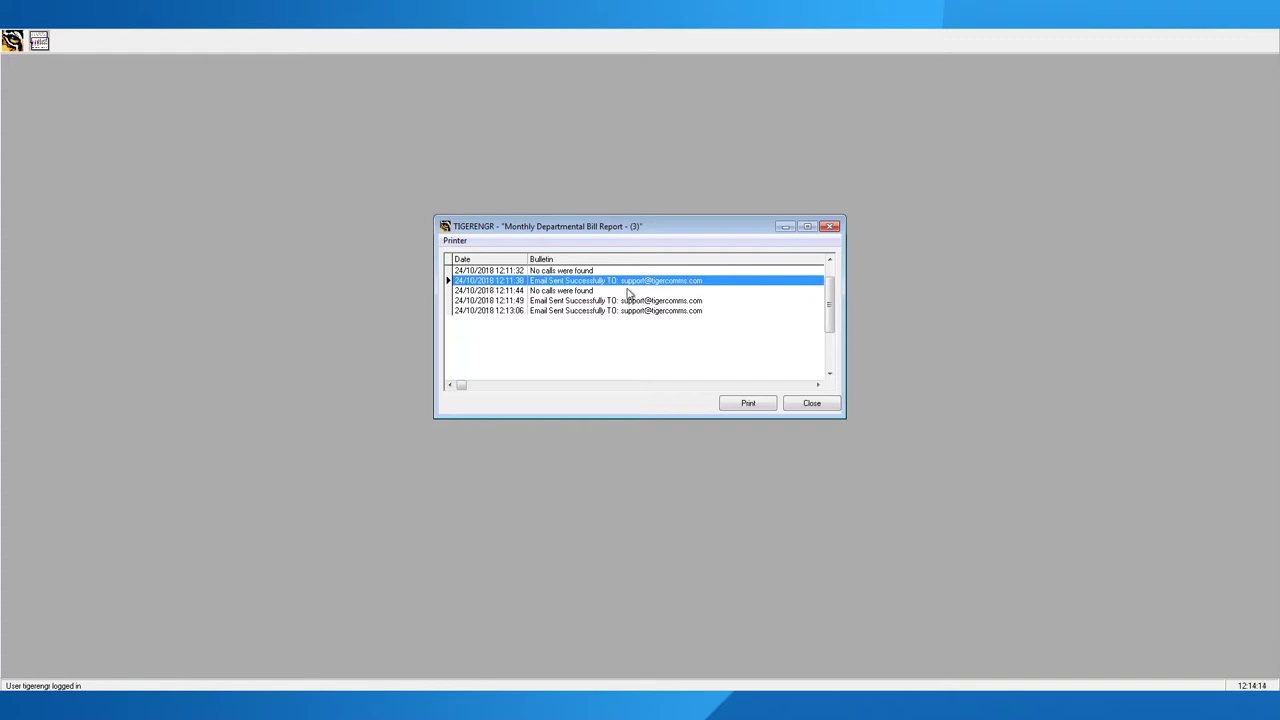
left_click(490, 292)
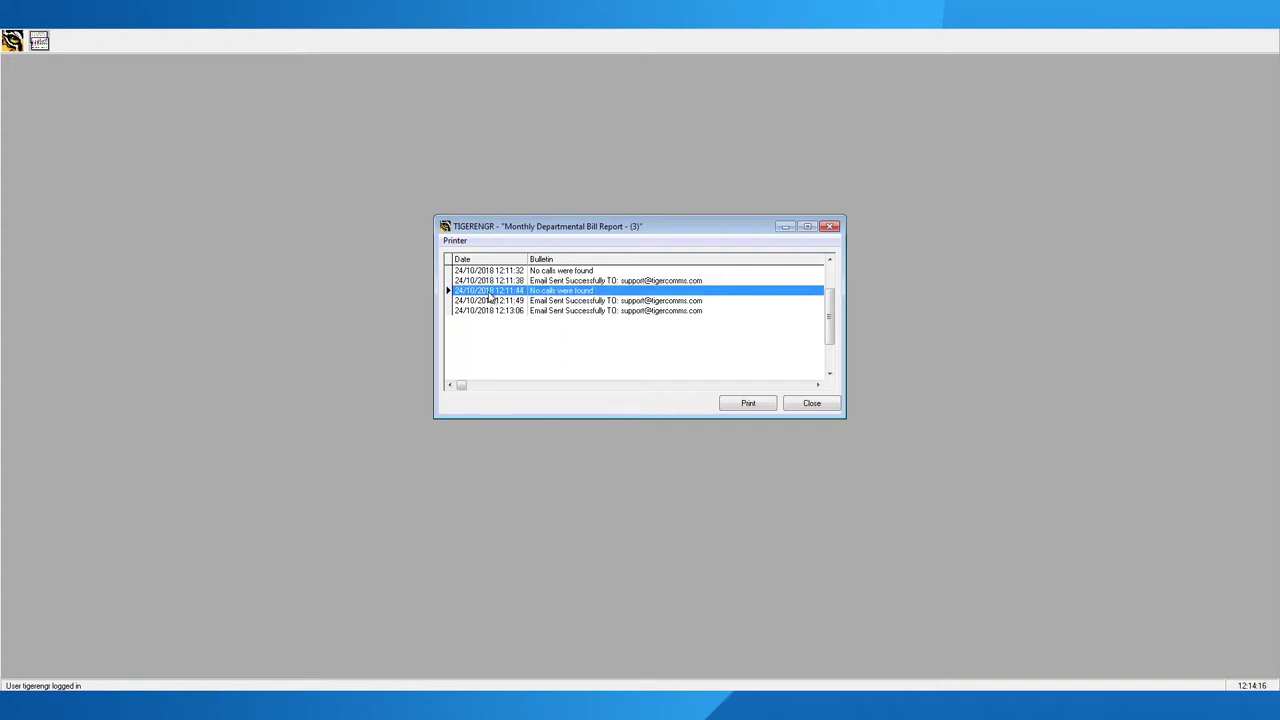
left_click(496, 300)
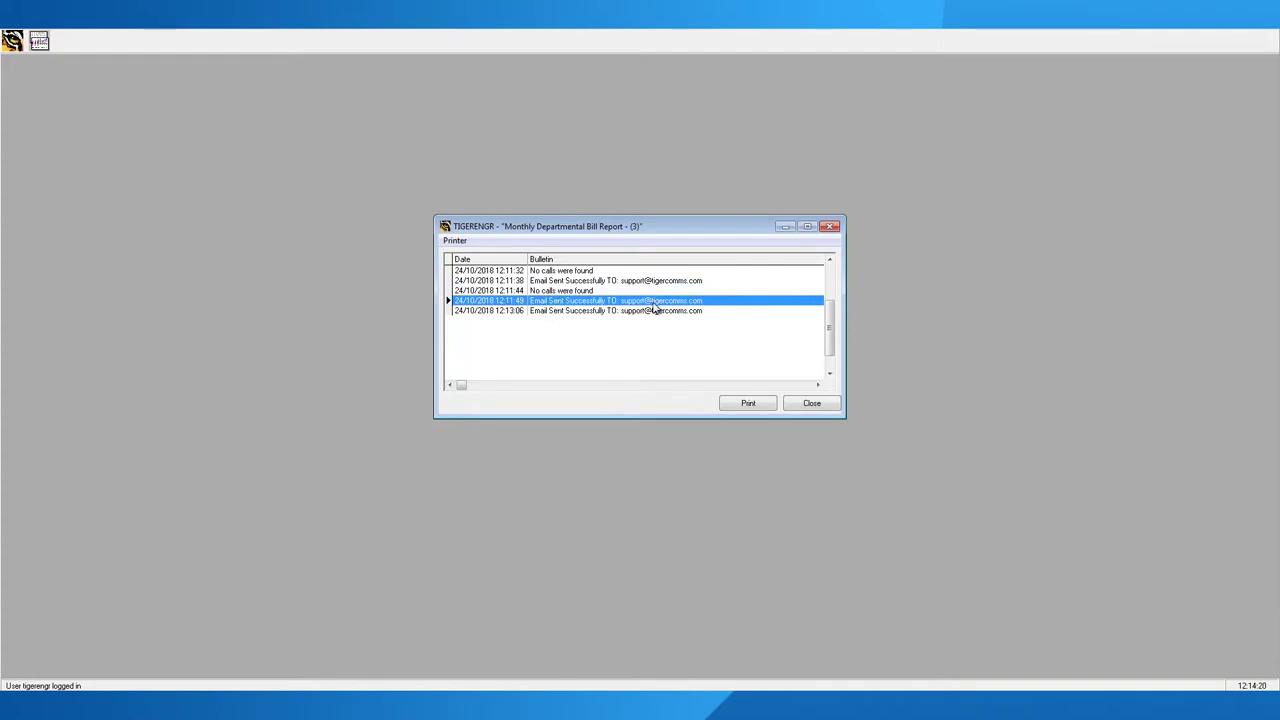
left_click(478, 313)
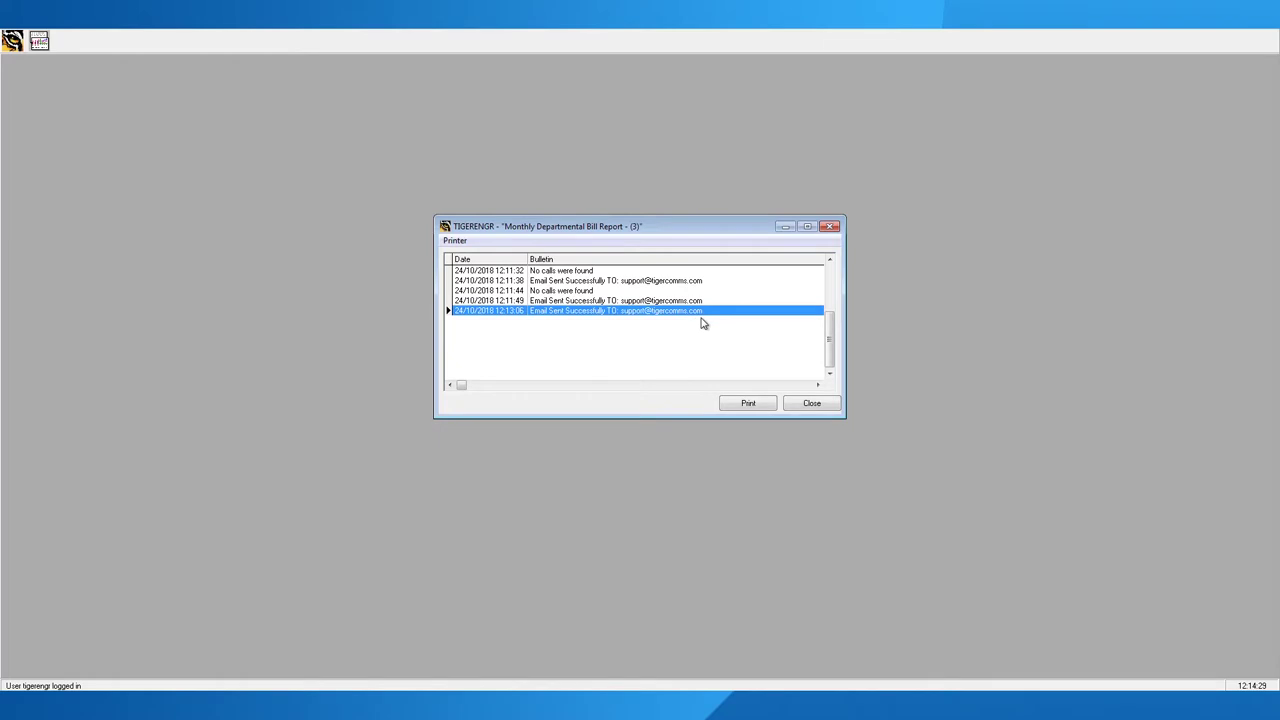
mouse_move(830, 350)
left_mouse_down()
mouse_move(830, 300)
mouse_move(830, 350)
left_mouse_up()
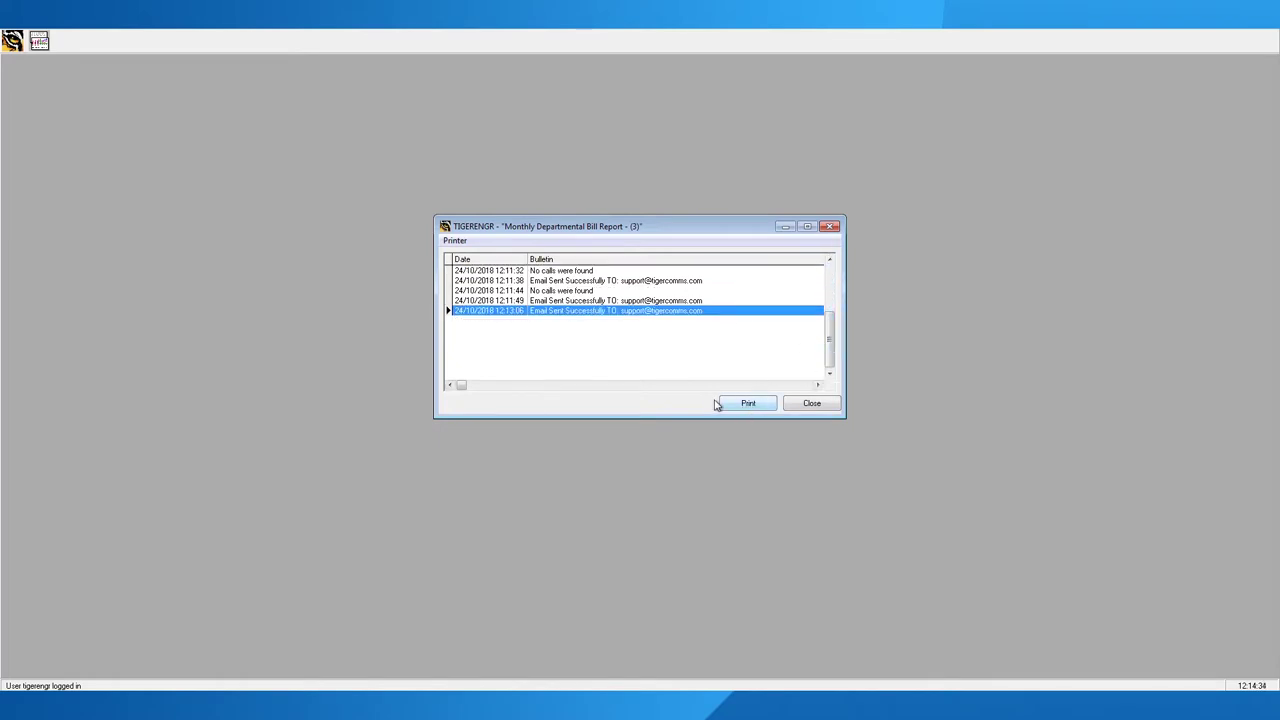